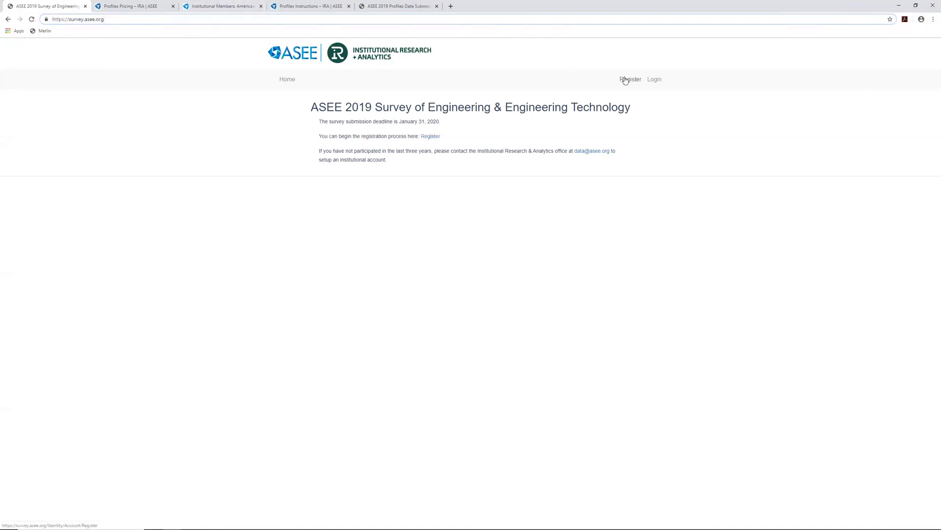
Open the log-in page and clear the prefilled email address
click(659, 85)
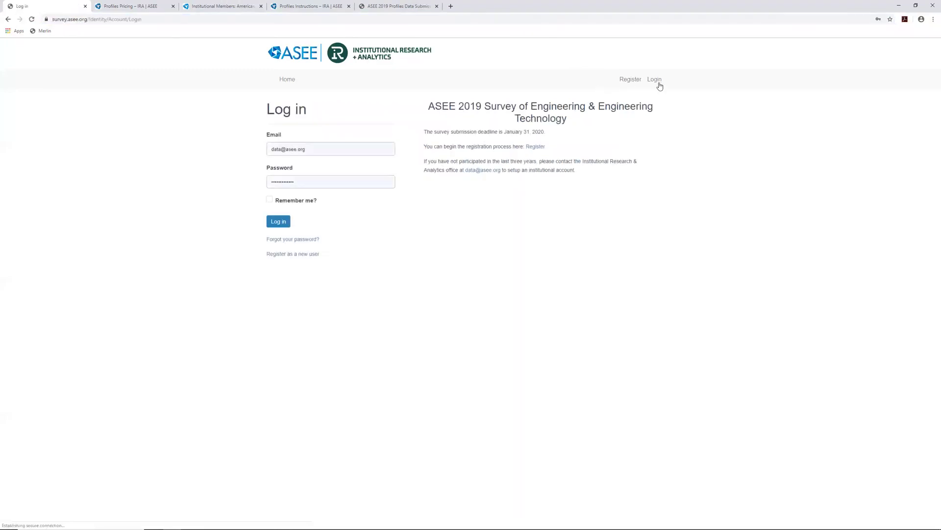
click(341, 149)
triple_click(340, 149)
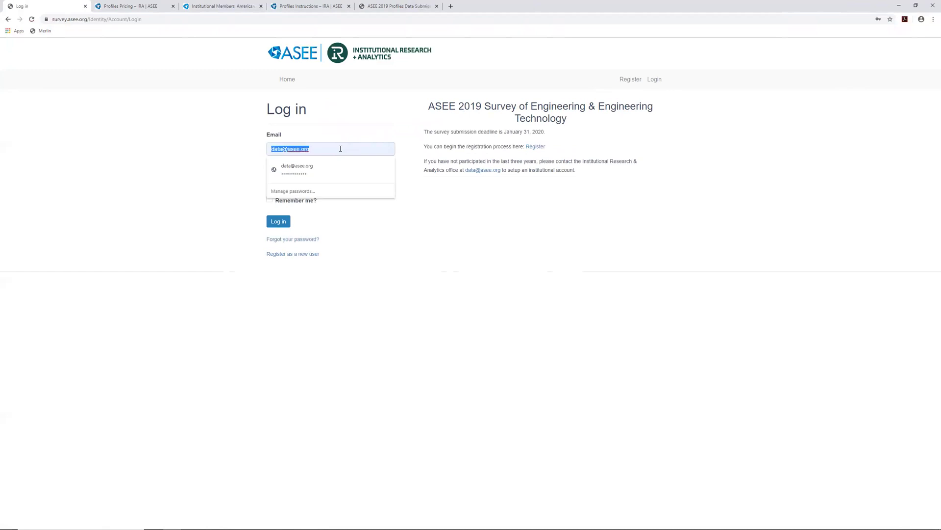
key(BackSpace)
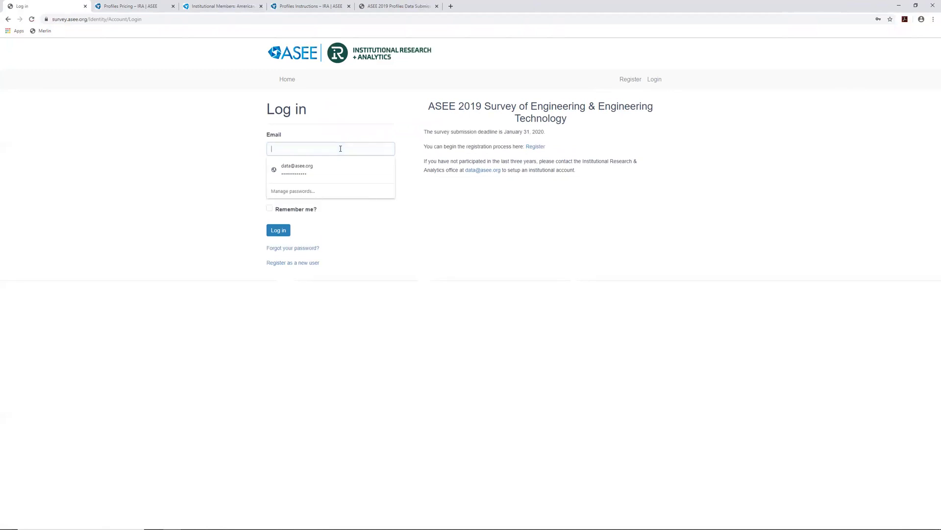
Dismiss the saved-login suggestions, leaving the empty email flagged as required
click(209, 160)
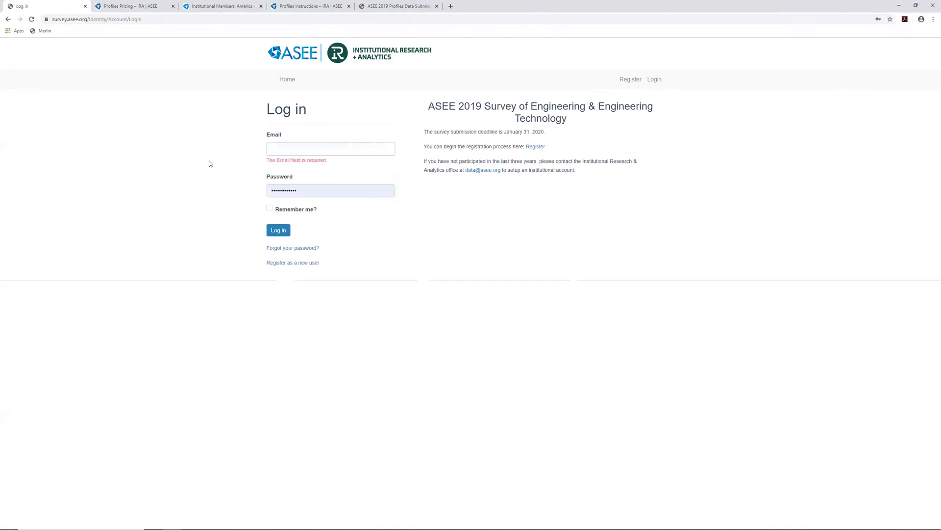
click(277, 150)
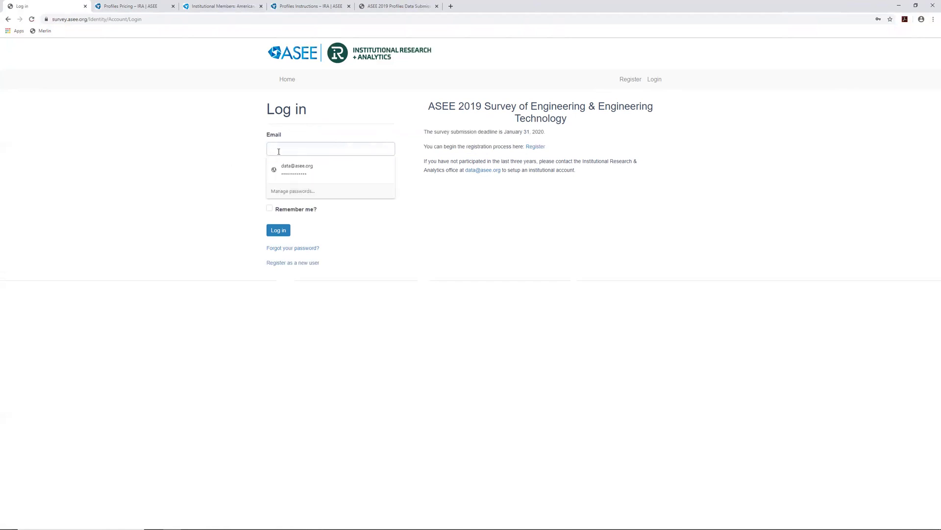
click(287, 250)
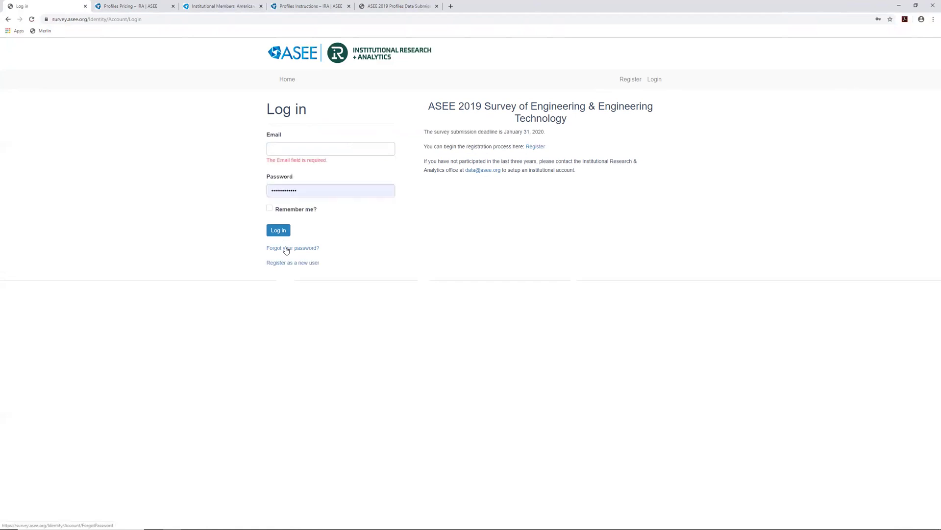
click(286, 249)
Request a password reset for an unregistered email address and see it rejected as unknown
click(320, 147)
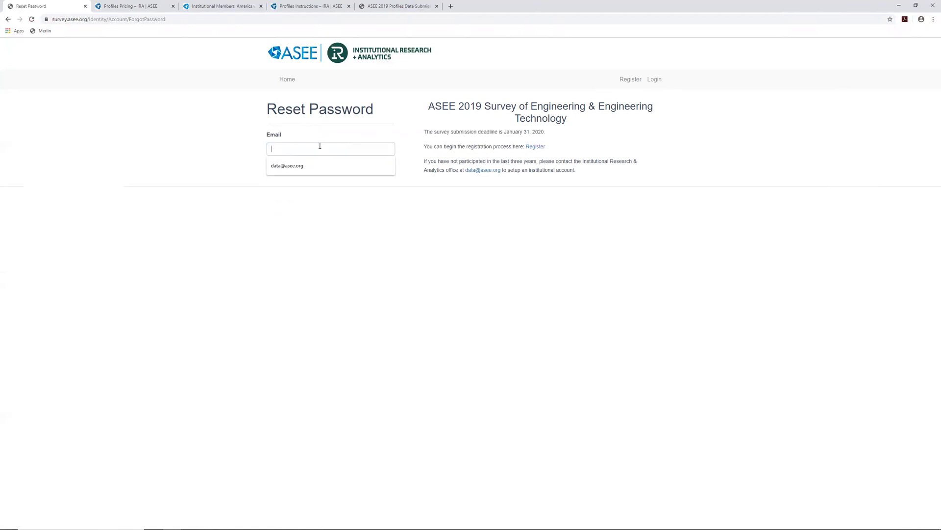
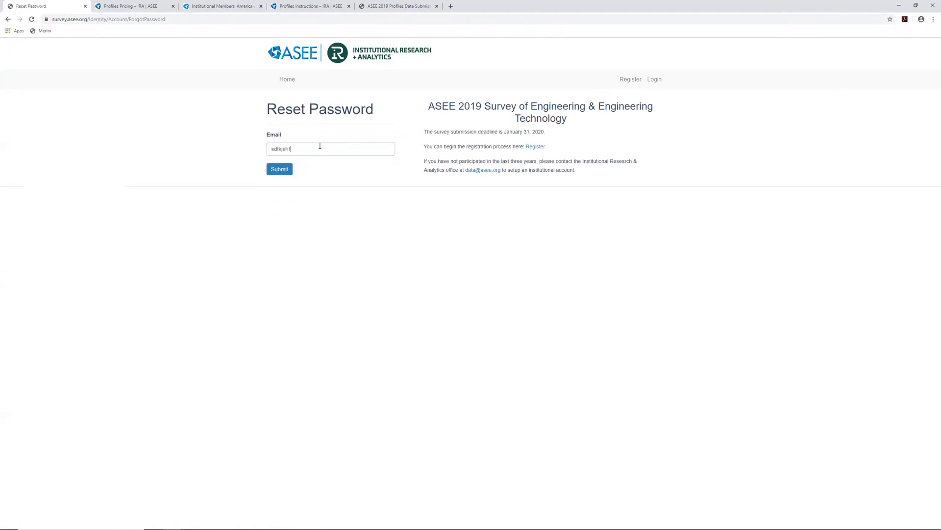
click(284, 172)
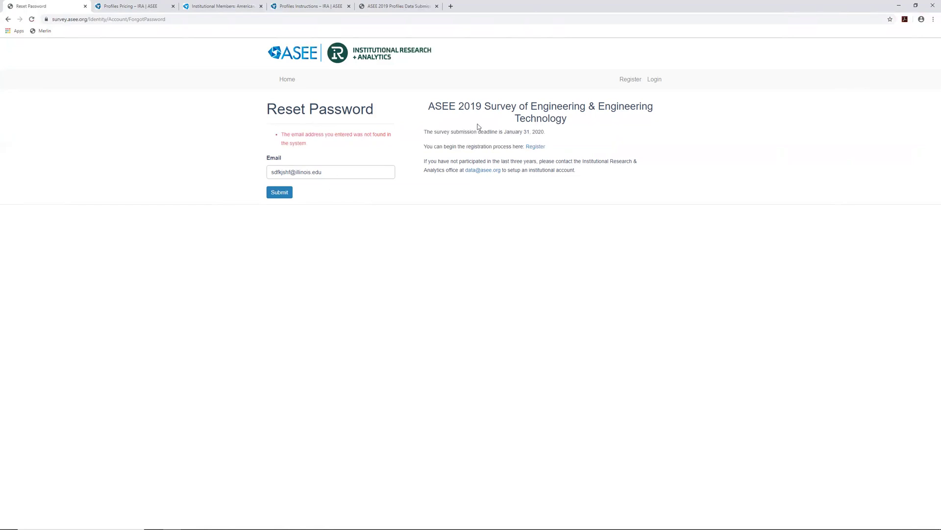
click(535, 146)
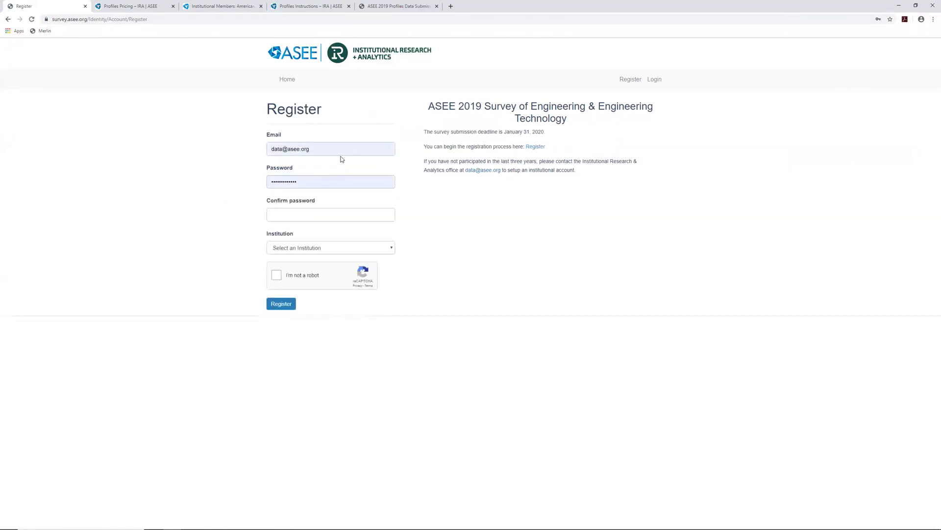
Select the autofilled registration email and scroll through the Institution list without choosing one
click(341, 151)
key(ctrl+shift+Left)
key(ctrl+shift+Left)
key(ctrl+shift+Left)
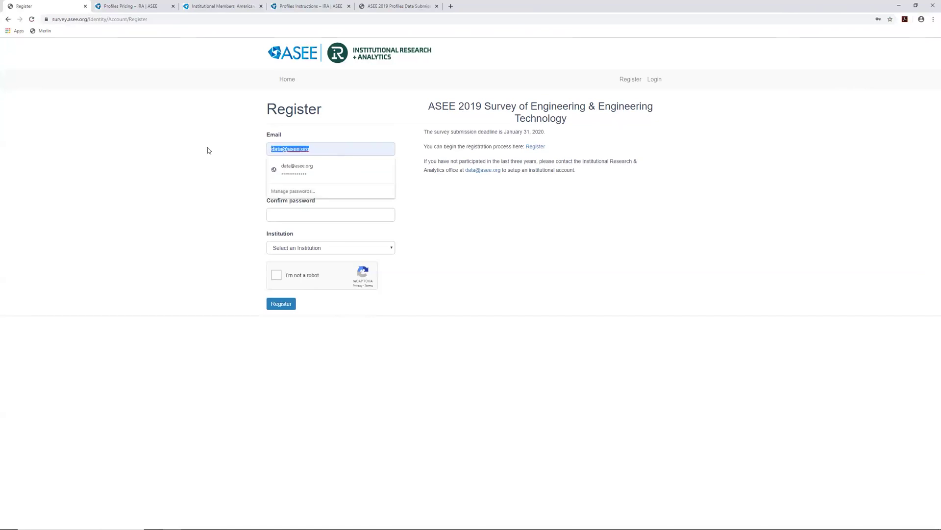
click(207, 147)
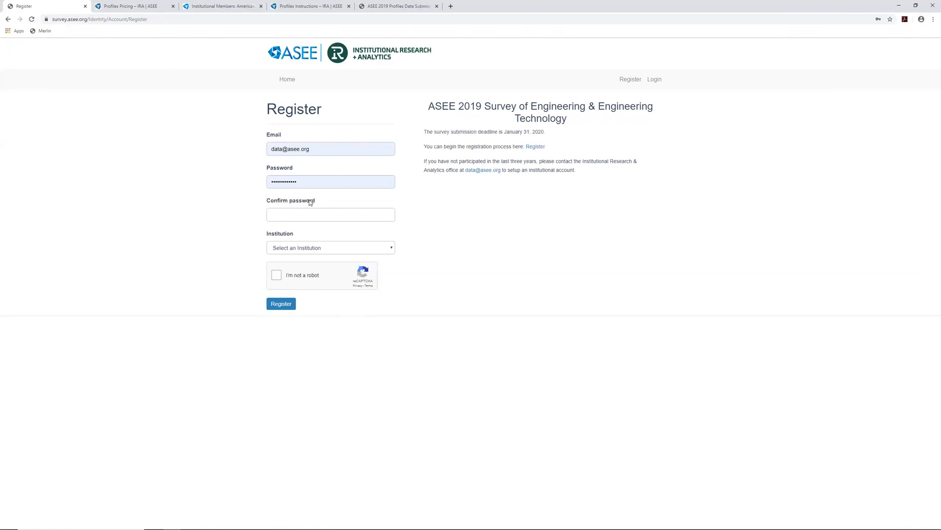
click(299, 248)
scroll(299, 338, down, 5)
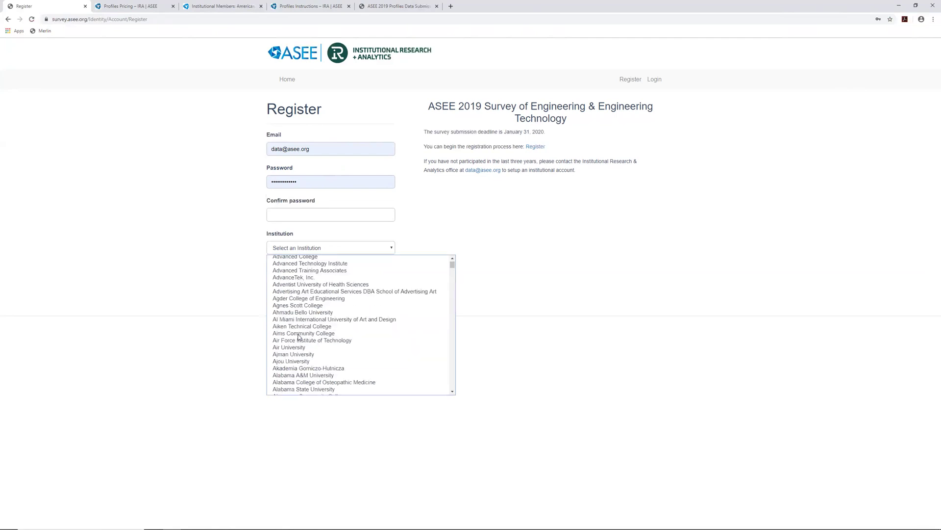
scroll(298, 337, down, 20)
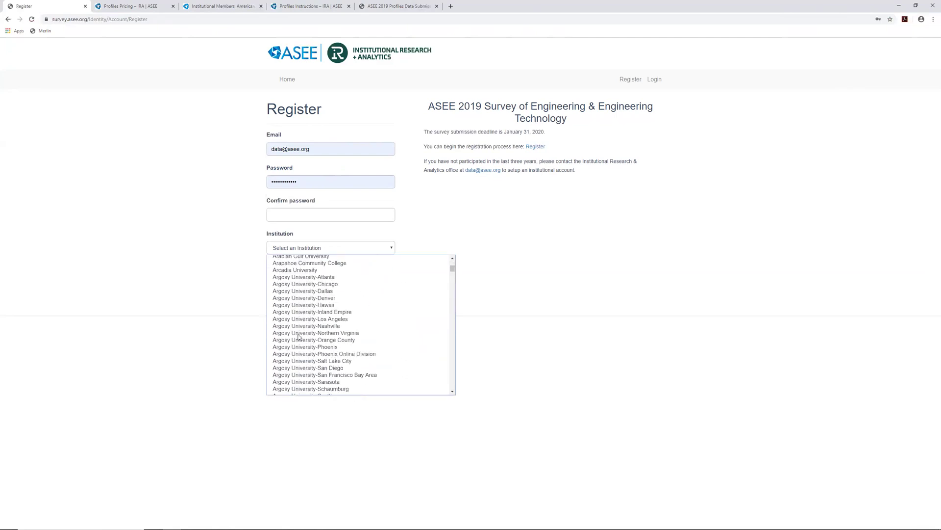
scroll(298, 337, down, 20)
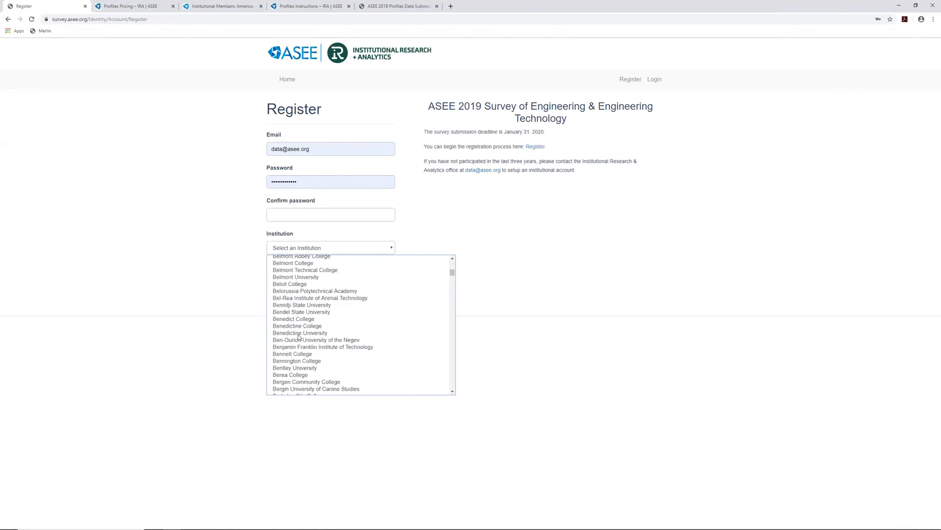
click(181, 314)
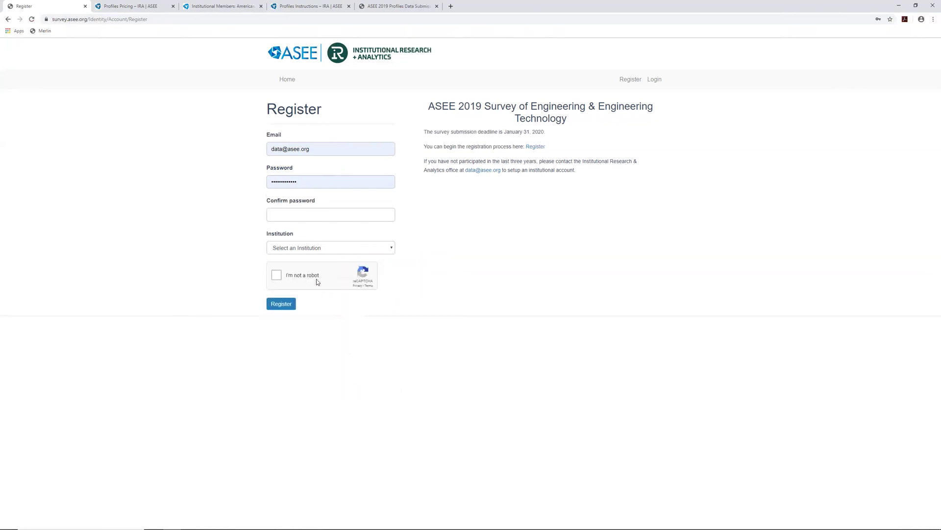
Start the reCAPTCHA check, dismiss its image challenge, and reopen then close the Institution list
click(292, 276)
click(526, 278)
click(309, 249)
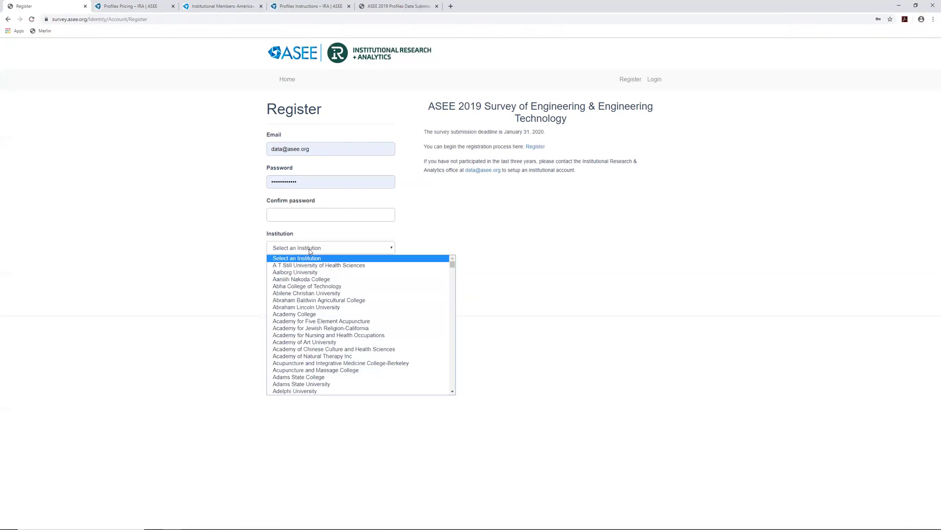
click(508, 199)
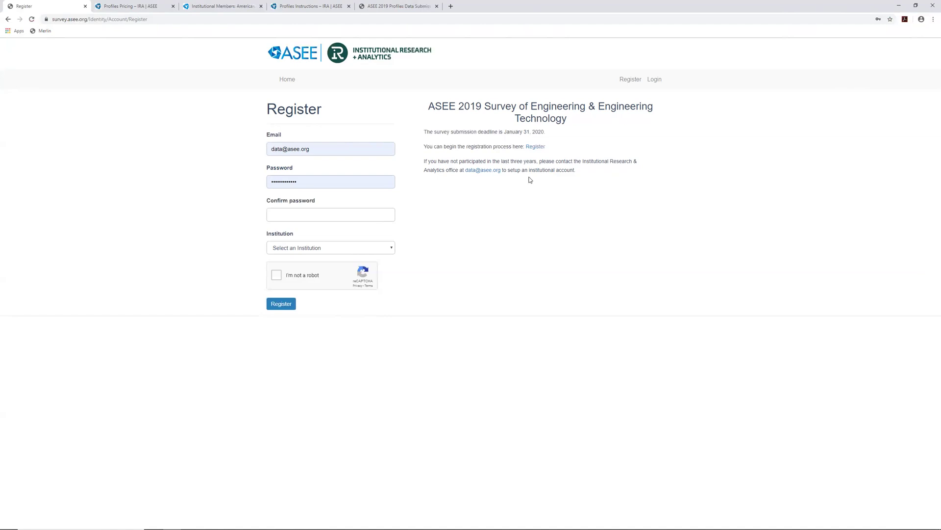
Log in with the saved account with 'Remember me?' ticked
click(656, 80)
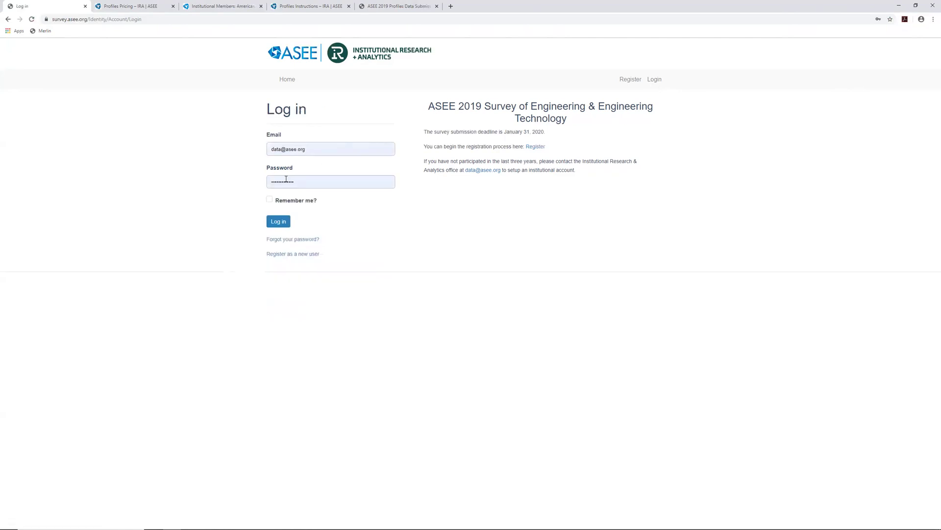
click(298, 202)
click(279, 223)
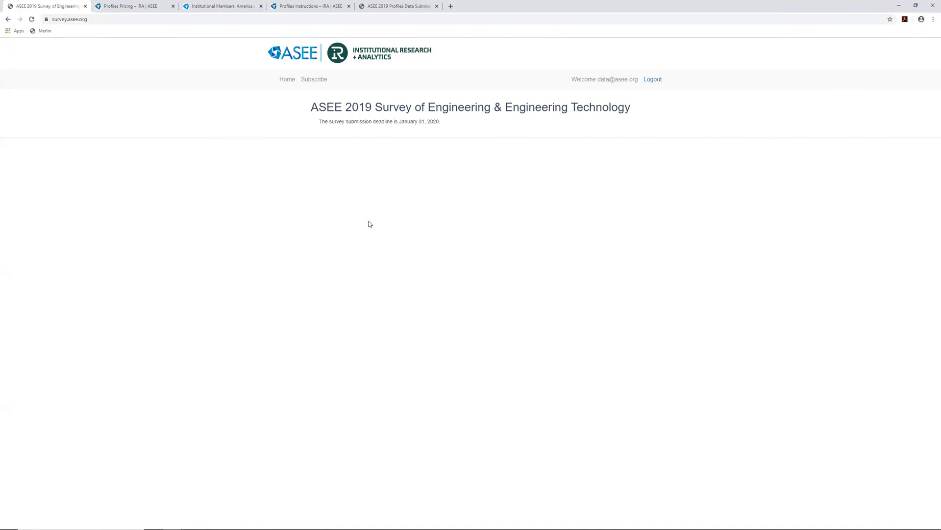
Open the Subscribe page and continue to the Secondary Contact and Billing Information form
click(324, 82)
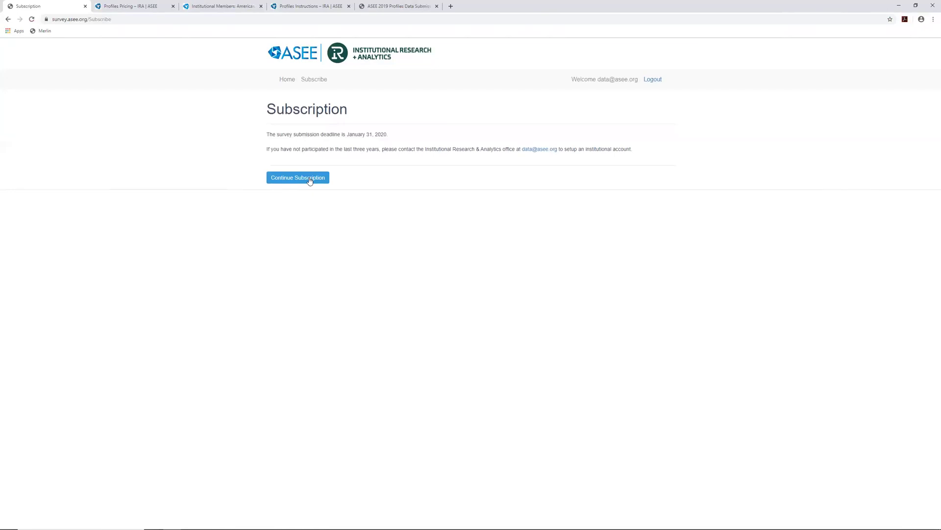
click(309, 178)
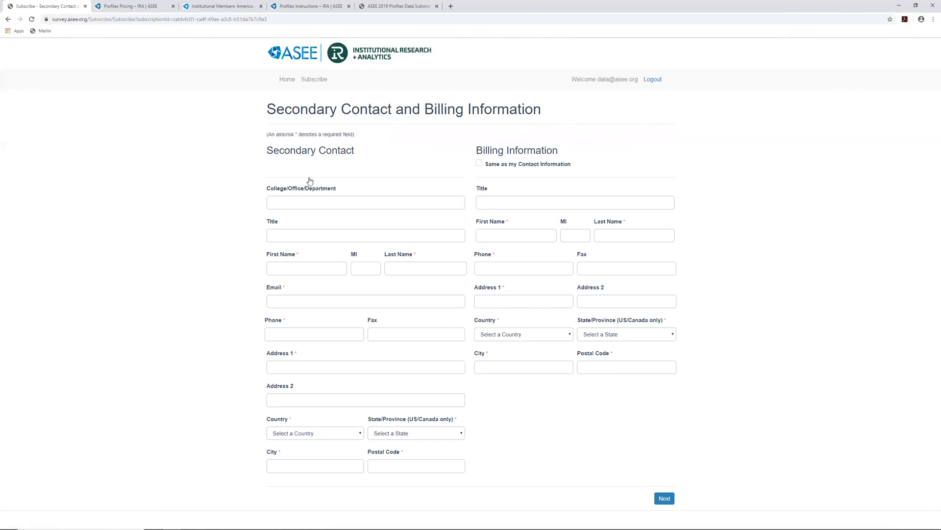
Enter the secondary contact's name, title, middle initial, email, phone, street address and suite
click(310, 265)
text(Joseph)
text(Ins)
text(tituit)
text(uti)
text(onal Research)
text(Directo)
key(Tab)
key(Tab)
text(Ro)
click(313, 306)
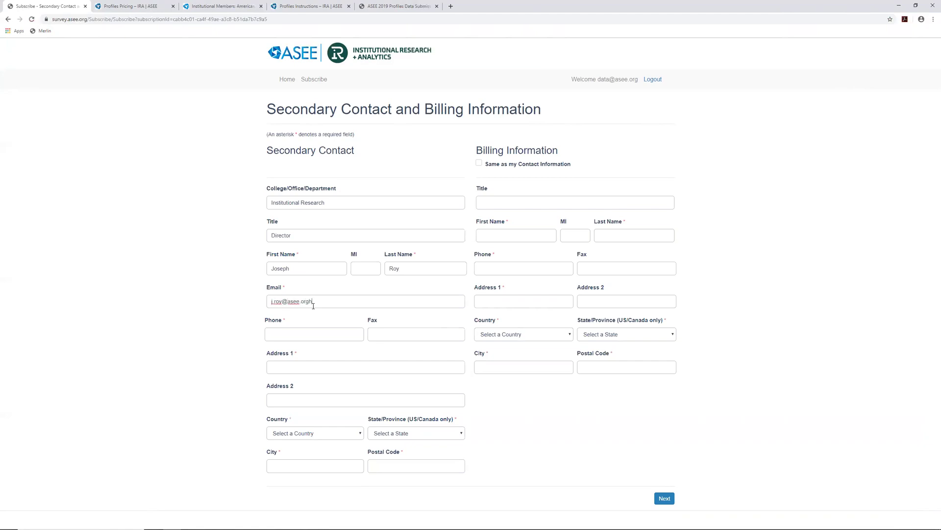
text(211)
key(BackSpace)
key(BackSpace)
key(BackSpace)
text(1818)
text( N Streetn)
text(Suitee)
key(BackSpace)
text(60)
Set country to United States and state to District of Columbia, then enter city and postal code
click(327, 430)
click(304, 450)
click(375, 438)
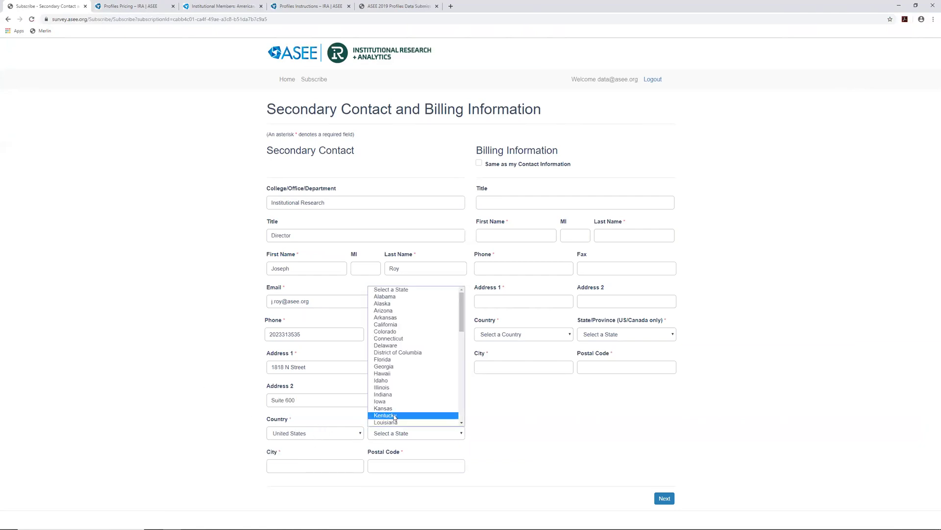
click(397, 353)
click(334, 467)
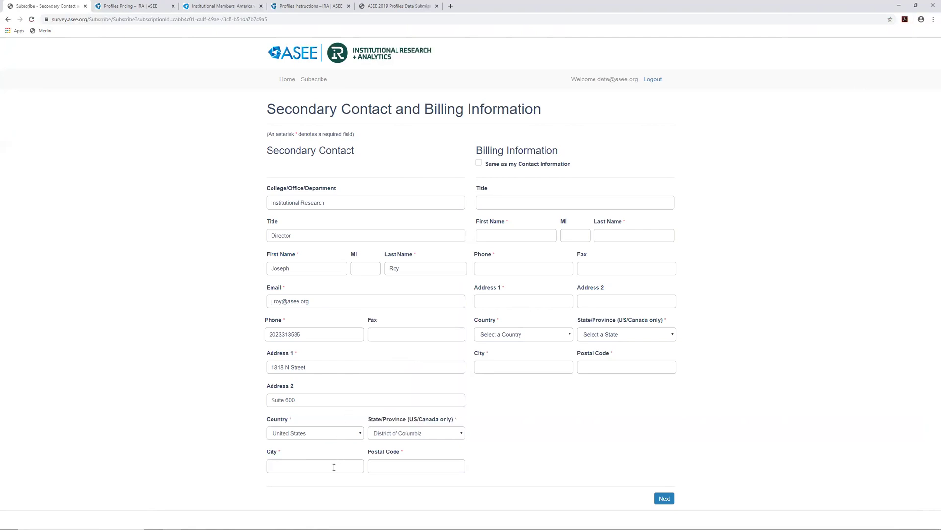
text(Washin)
text(gton)
text(20036)
click(523, 169)
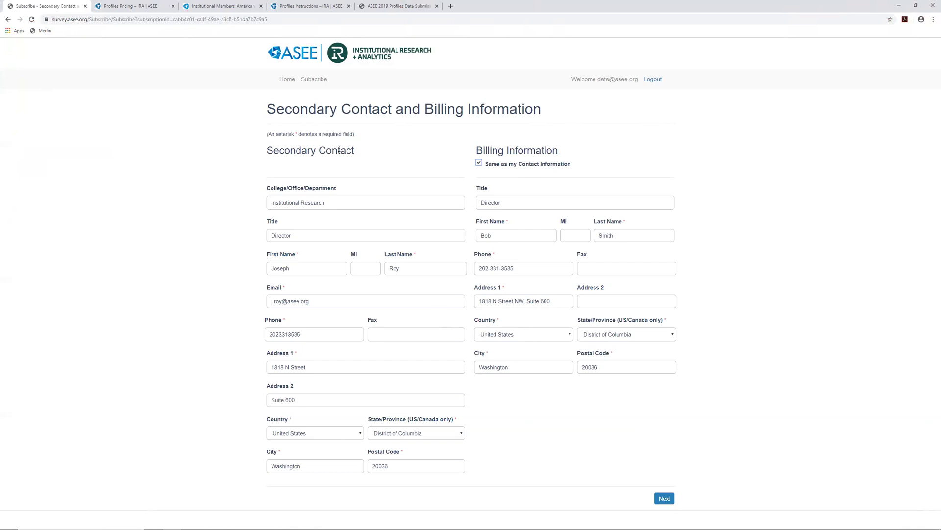
Highlight the Secondary Contact and billing sections to point them out
triple_click(321, 154)
drag(320, 153, 262, 155)
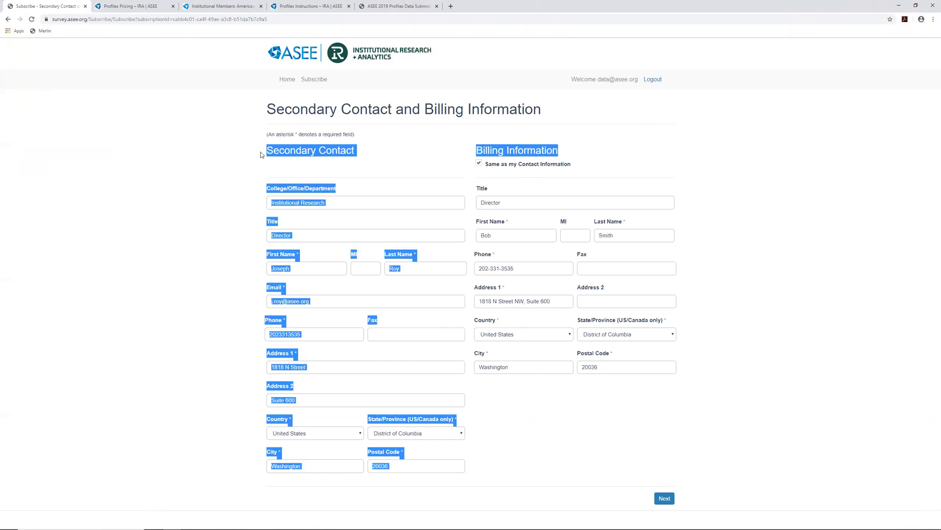
click(294, 166)
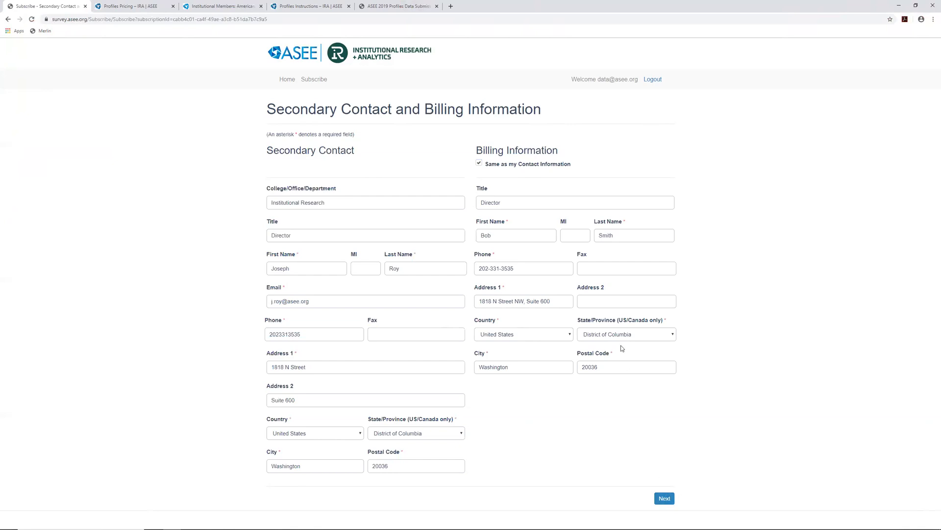
Retype the billing phone number as plain digits and submit the contact and billing details
drag(524, 263, 397, 262)
double_click(500, 268)
click(665, 499)
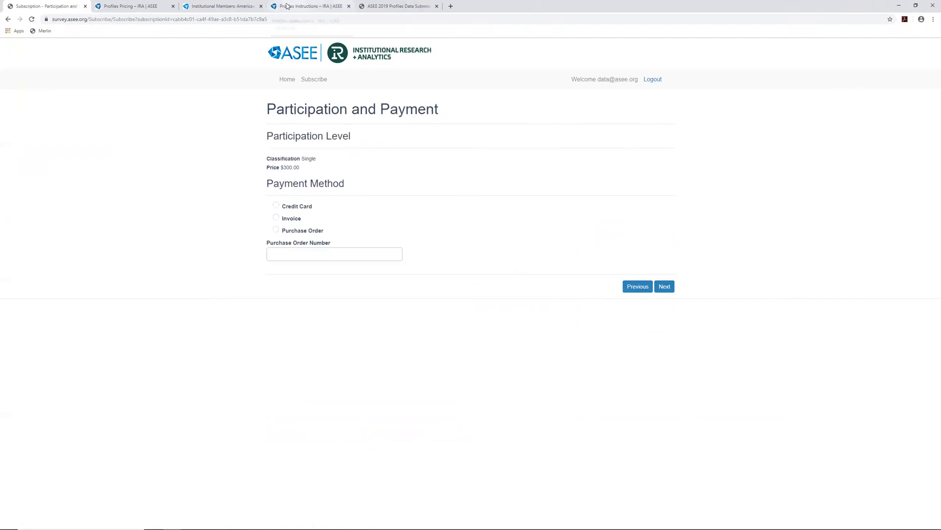
On the Profiles Pricing page, highlight the two-college pricing heading and table
click(137, 6)
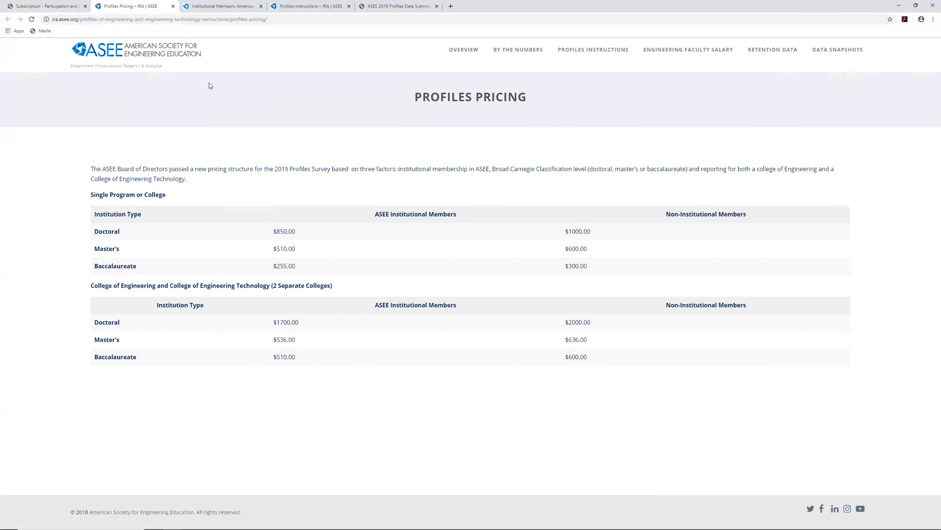
triple_click(185, 285)
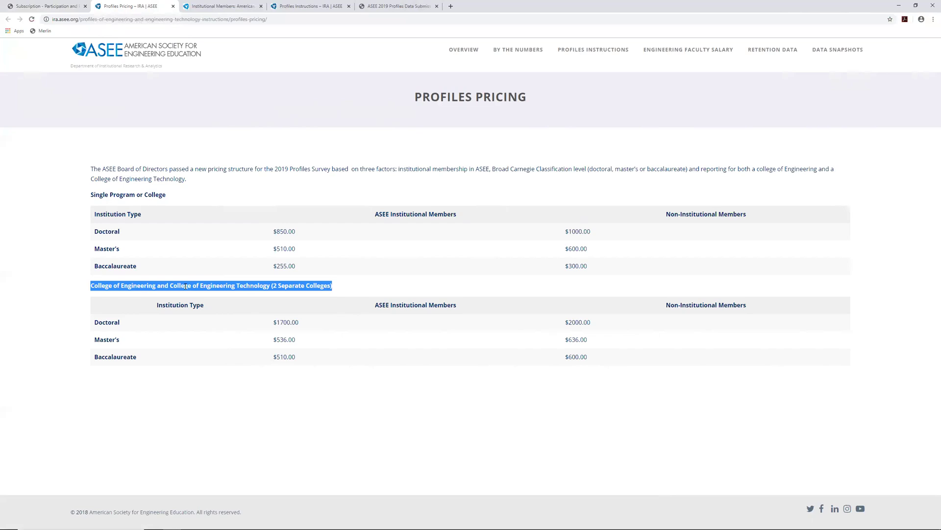
click(185, 286)
double_click(186, 286)
drag(82, 288, 701, 365)
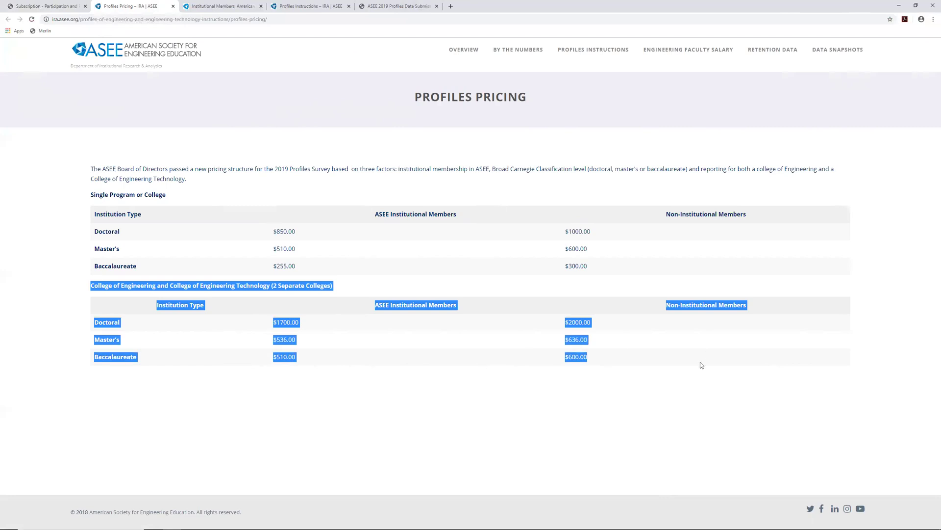
click(665, 360)
Highlight the Single Program or College pricing table and heading, then the two-college heading again
drag(90, 194, 694, 269)
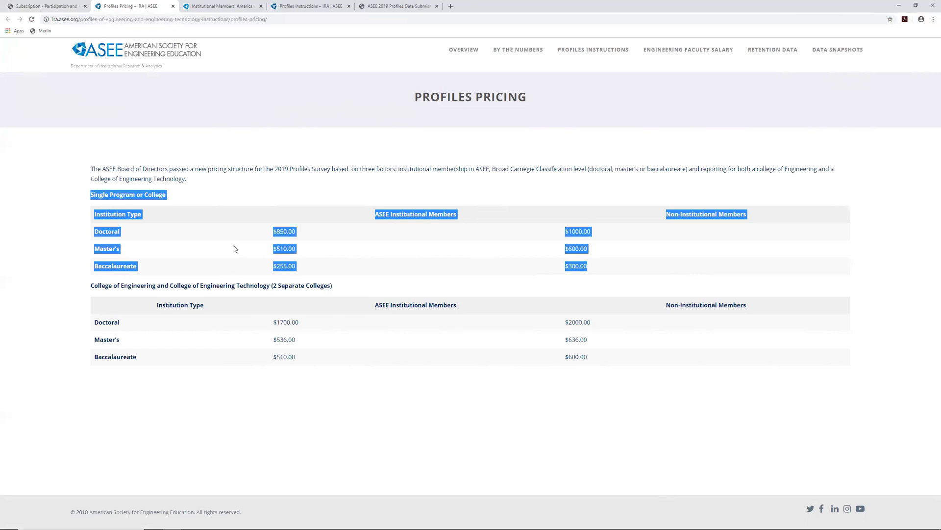
click(234, 248)
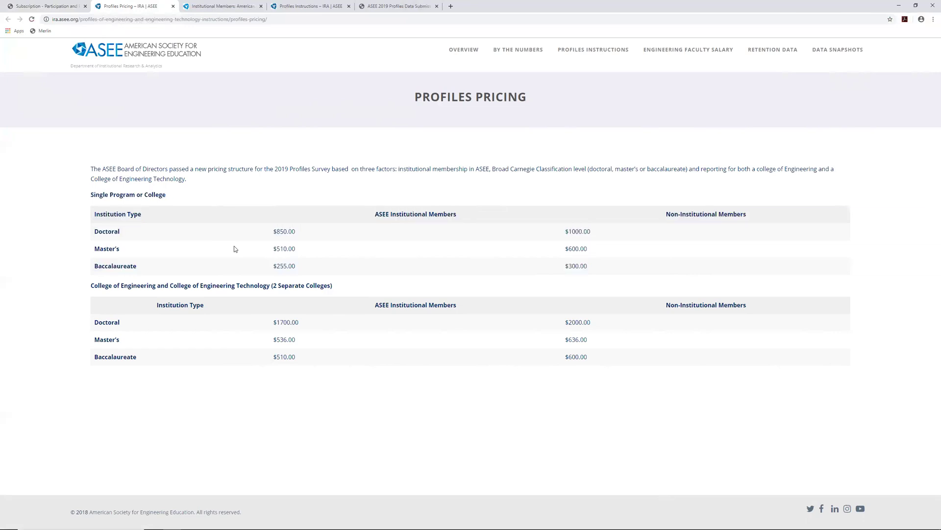
drag(167, 196, 91, 196)
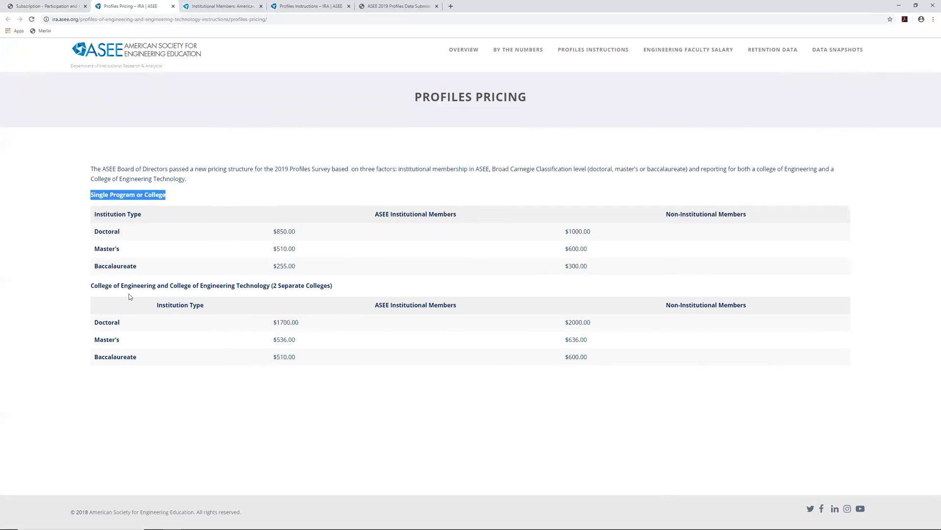
triple_click(135, 288)
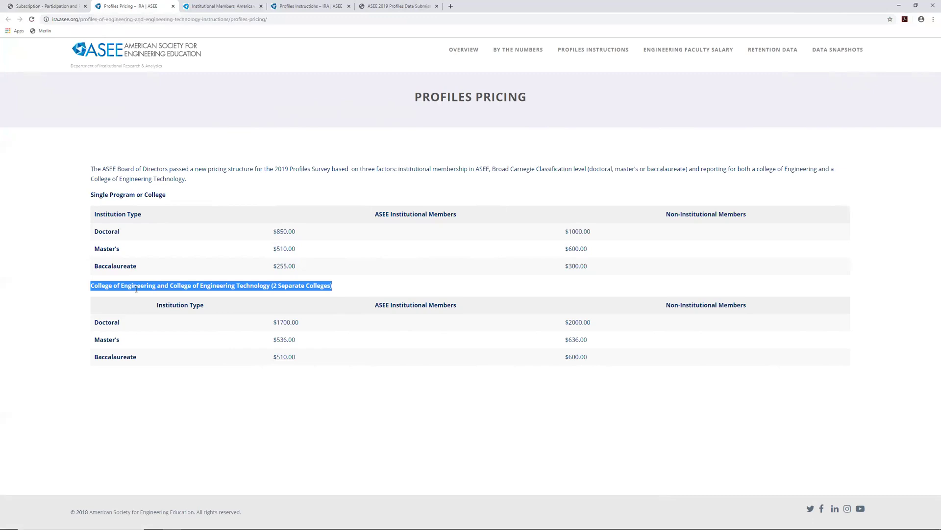
click(145, 283)
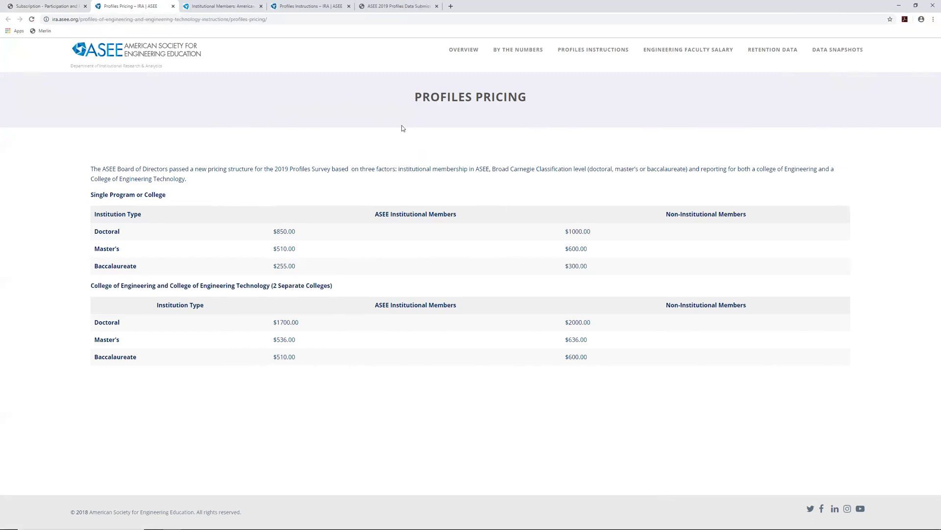
Back on Participation and Payment, highlight the Single classification and its $300.00 price
click(35, 4)
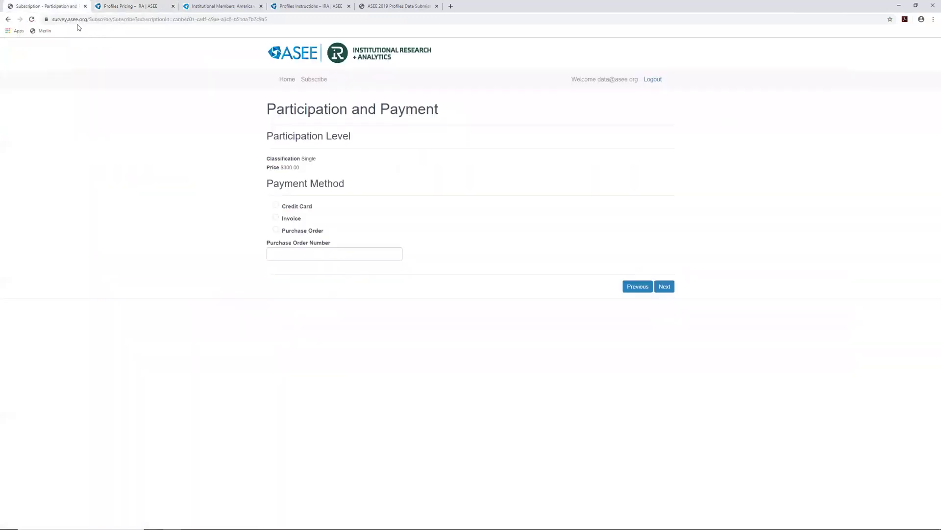
drag(298, 170, 354, 169)
click(290, 147)
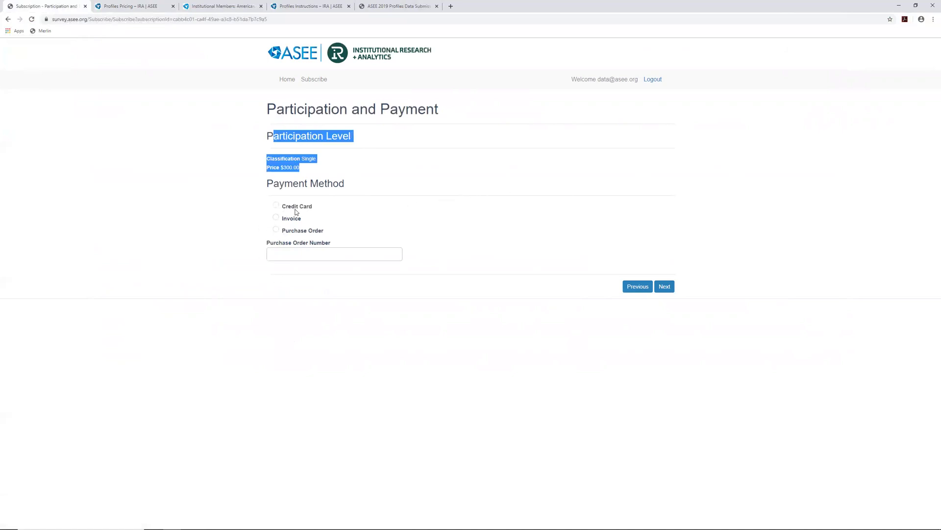
click(292, 159)
double_click(289, 167)
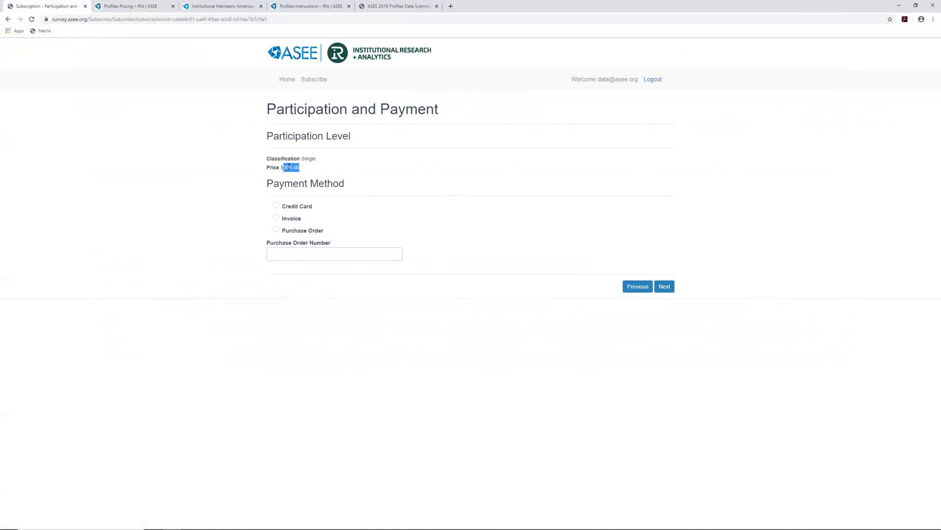
Choose Credit Card as the payment method and continue to Review and Complete
click(290, 201)
click(296, 206)
click(668, 288)
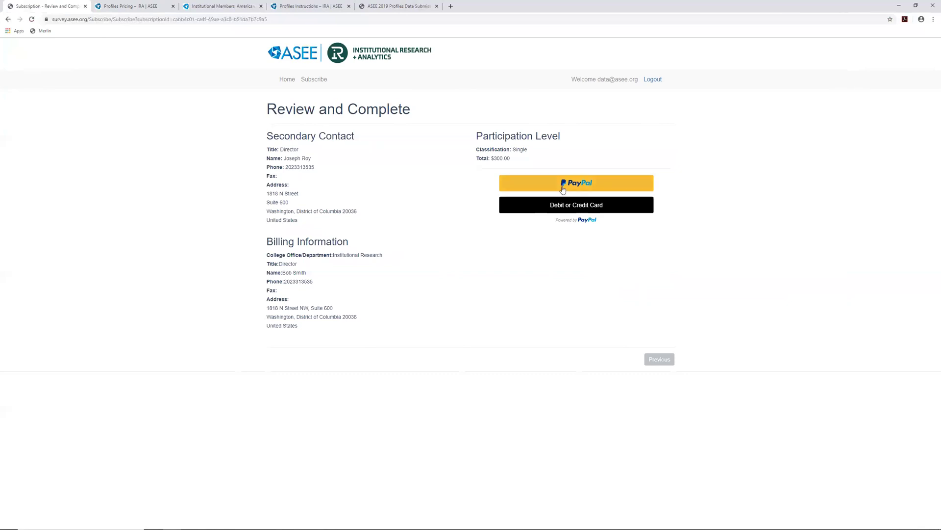
Start the PayPal debit or credit card payment and begin entering the card number
click(579, 185)
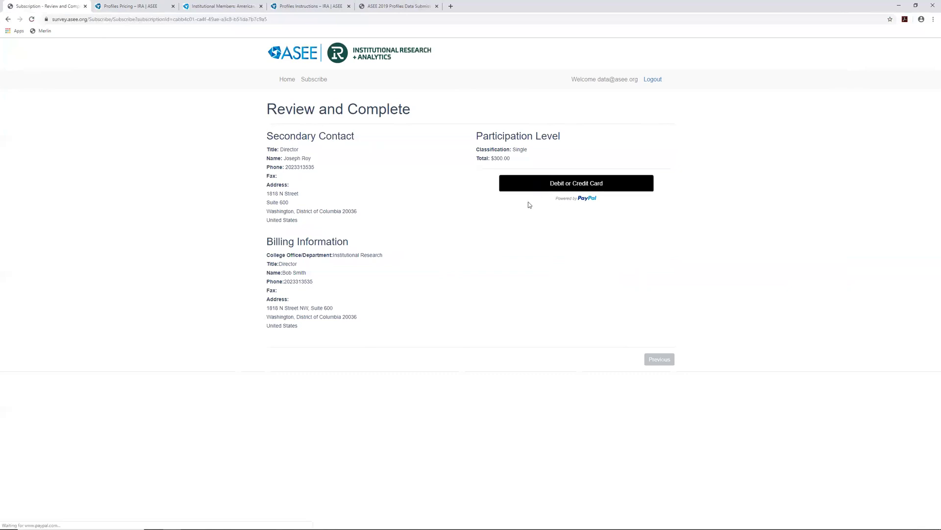
click(527, 223)
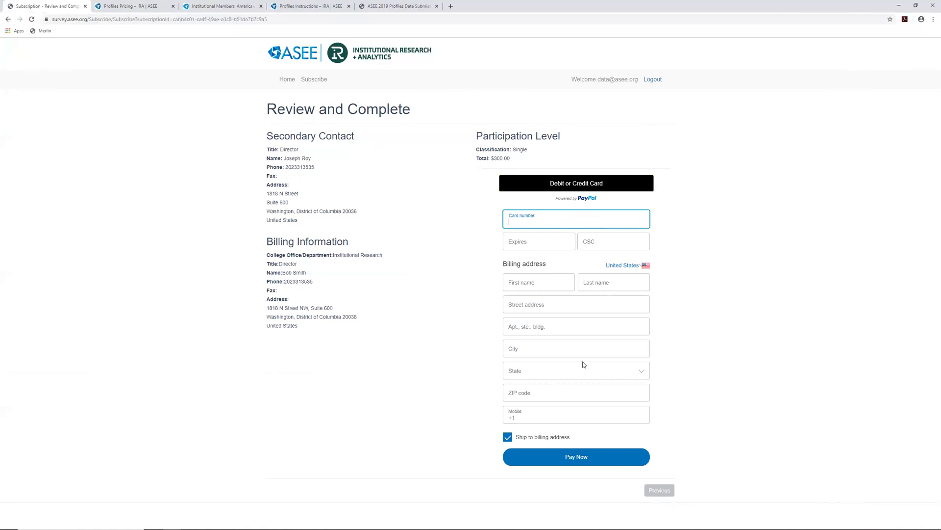
Go back and switch the payment method from credit card to Invoice, then continue to review
click(660, 490)
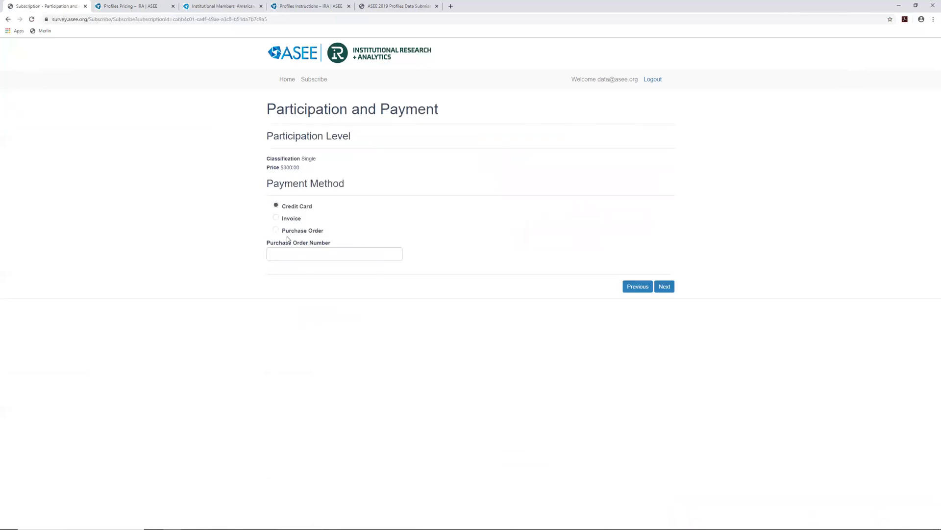
click(288, 232)
click(289, 221)
click(662, 287)
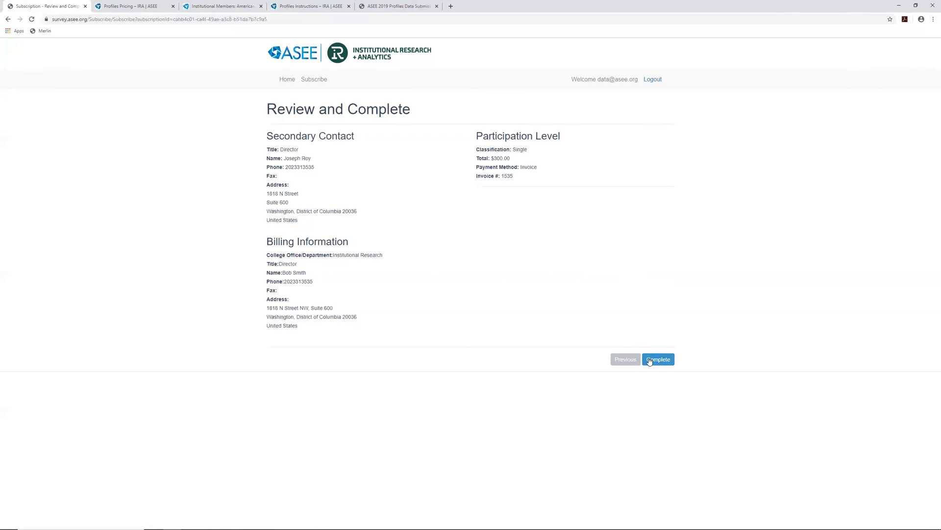
Leave the Invoice review ($300.00) and return to the payment method step
click(626, 360)
Choose Purchase Order with a PO number, preview its review, then return to payment
click(284, 230)
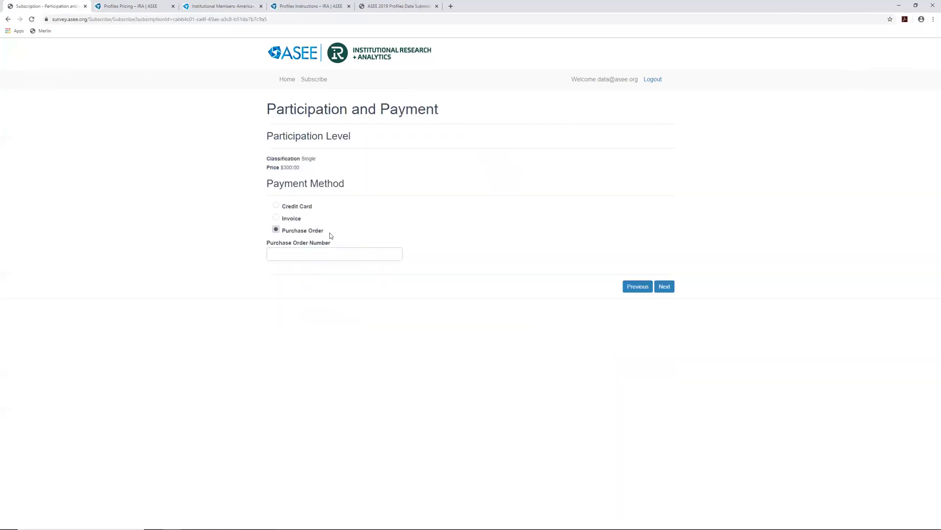
click(668, 287)
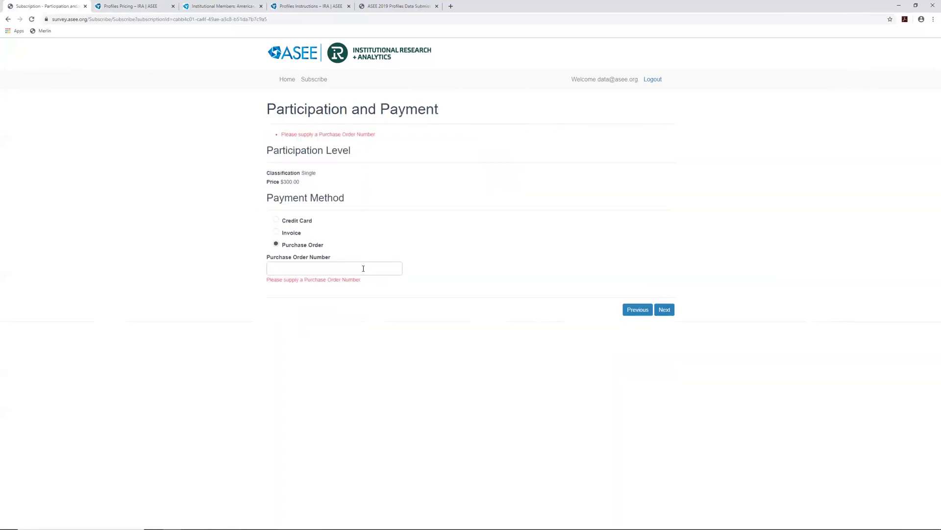
text(PO32938)
click(665, 309)
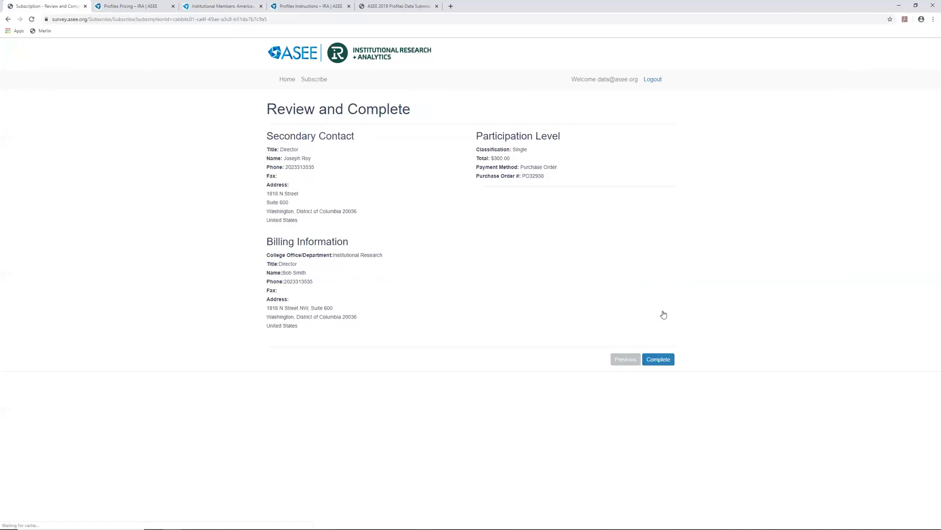
click(624, 360)
Try Invoice, then reselect Credit Card and return to the Subscription start page
click(276, 217)
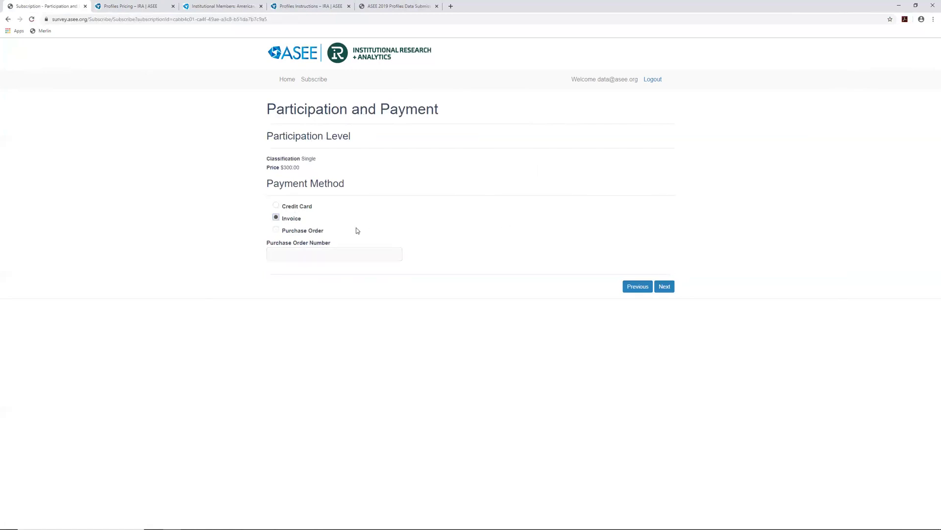
click(672, 286)
click(288, 207)
click(311, 80)
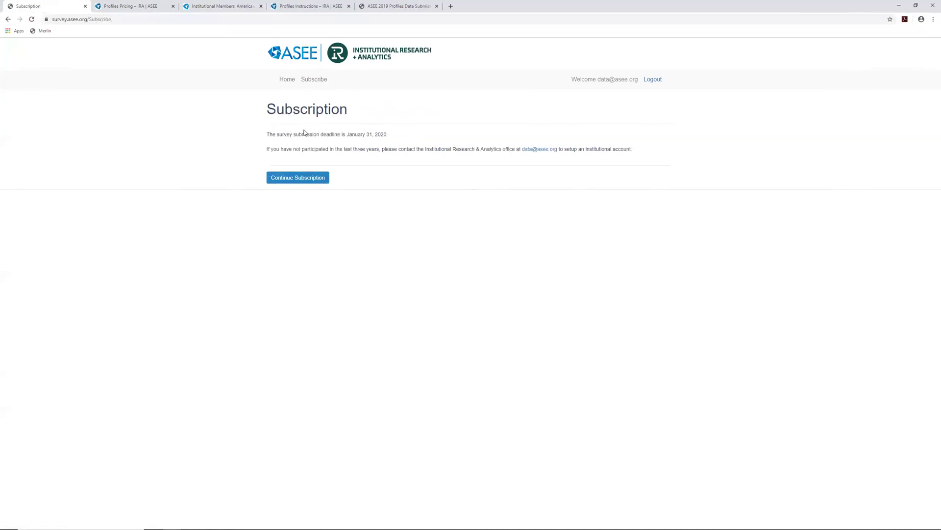
Resume the subscription and preview the Credit Card checkout
click(297, 179)
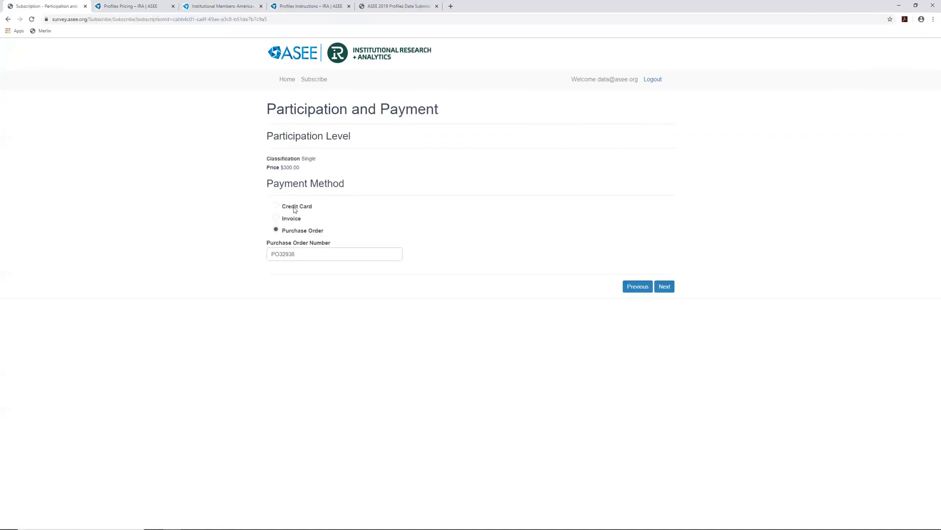
click(291, 221)
click(664, 286)
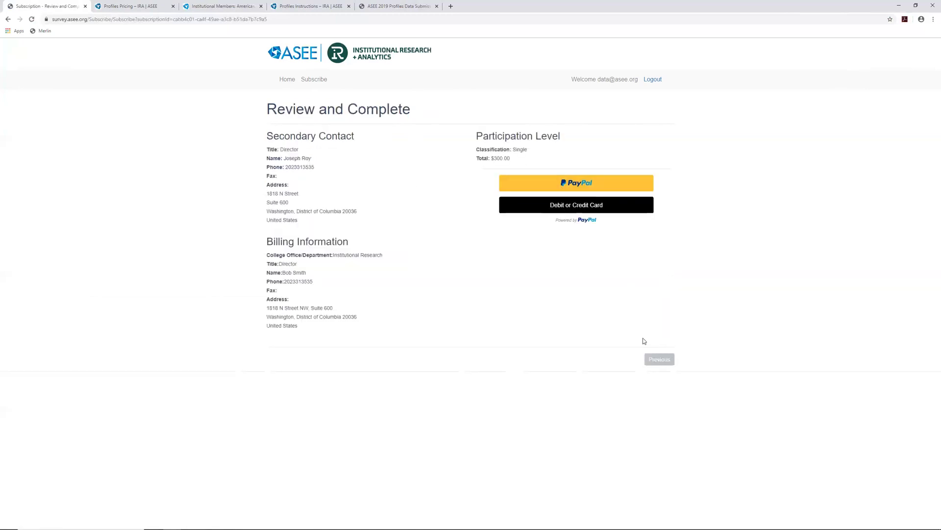
Go back, choose Invoice as payment, and continue to the $300.00 review
click(654, 358)
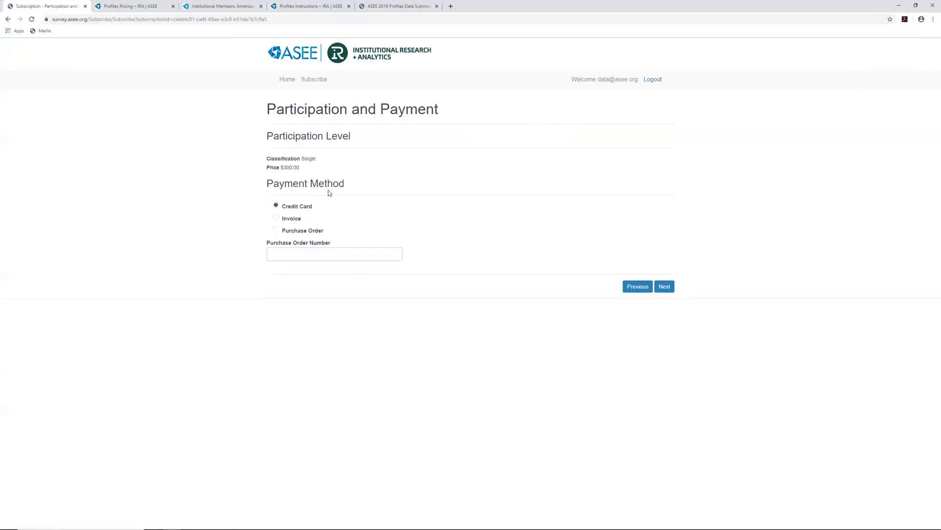
click(289, 222)
click(663, 286)
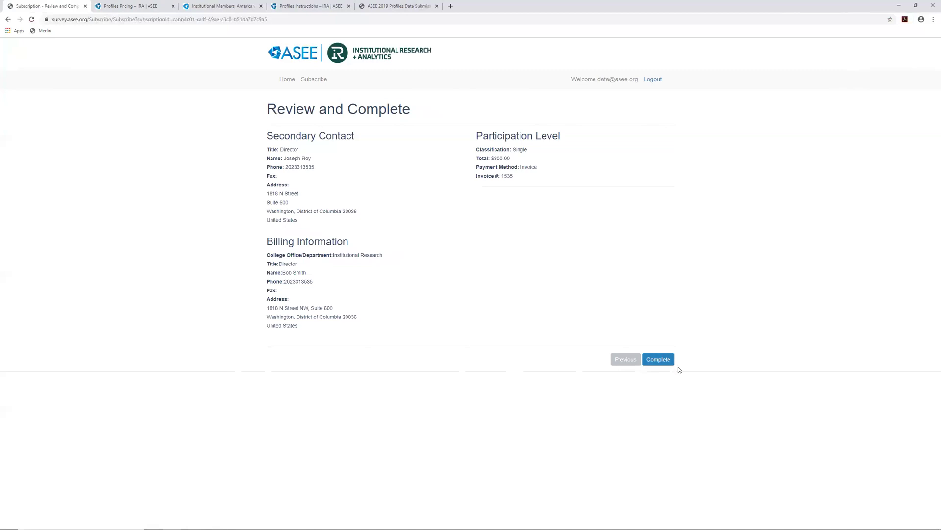
Complete the Four Year Survey subscription so it shows Awaiting Payment by Invoice
click(664, 365)
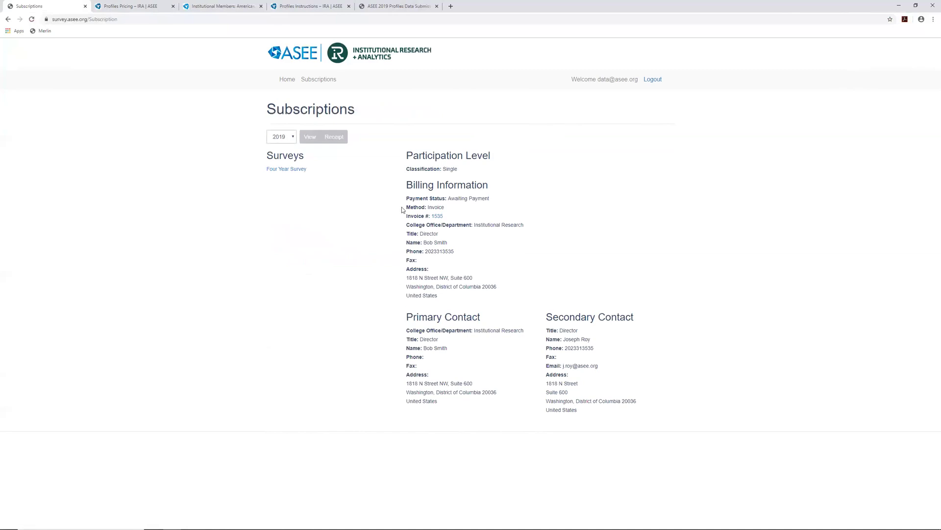
click(437, 217)
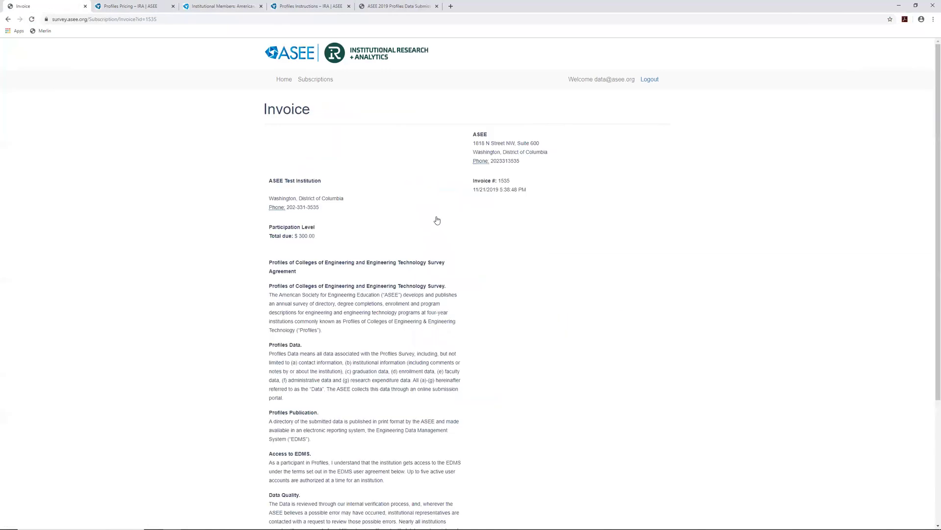
click(8, 19)
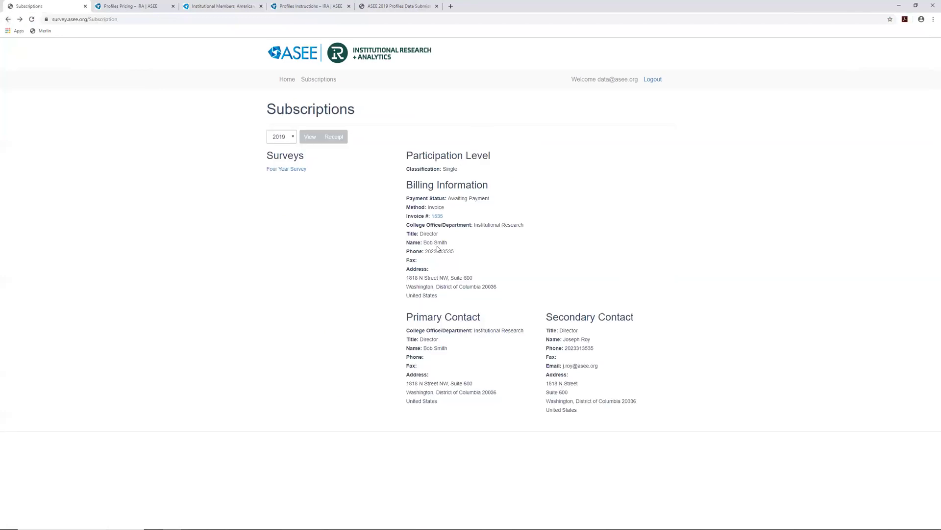
click(337, 138)
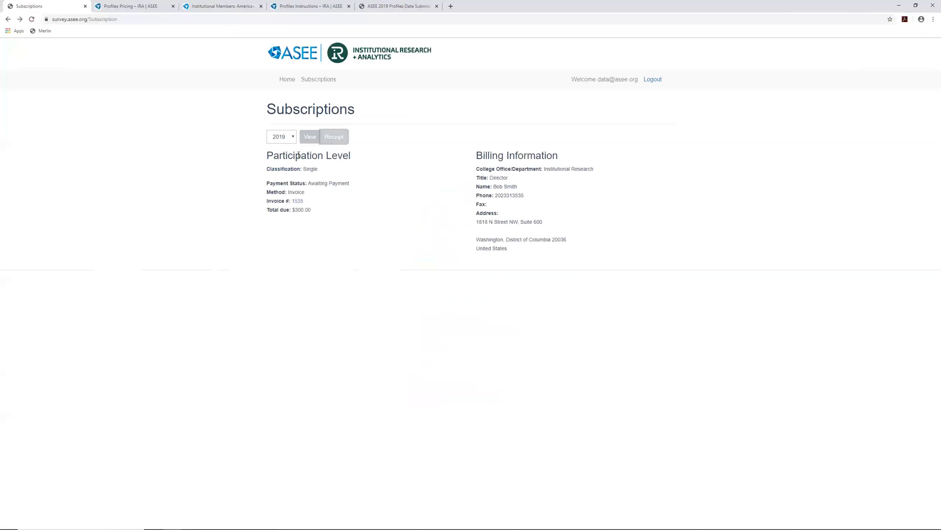
drag(293, 167, 365, 224)
click(365, 224)
click(310, 137)
click(331, 142)
drag(291, 168, 293, 203)
drag(542, 249, 267, 167)
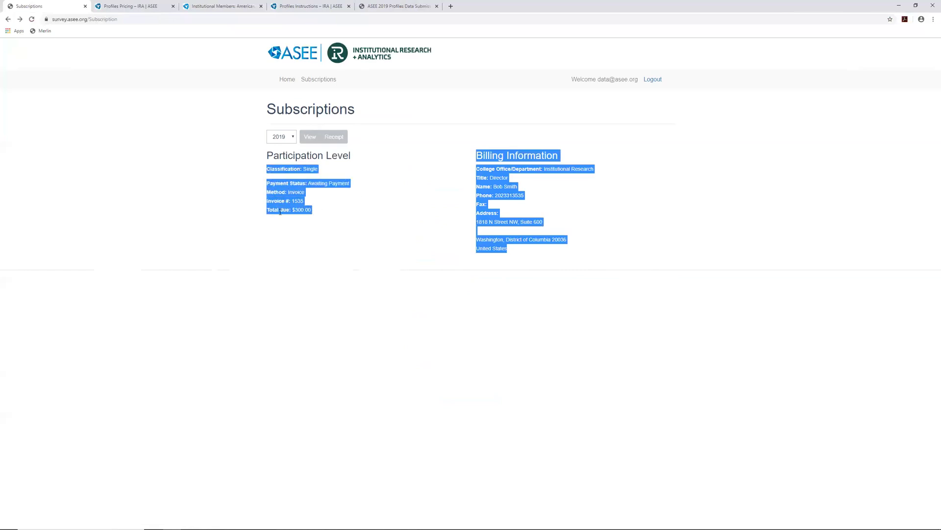
click(360, 208)
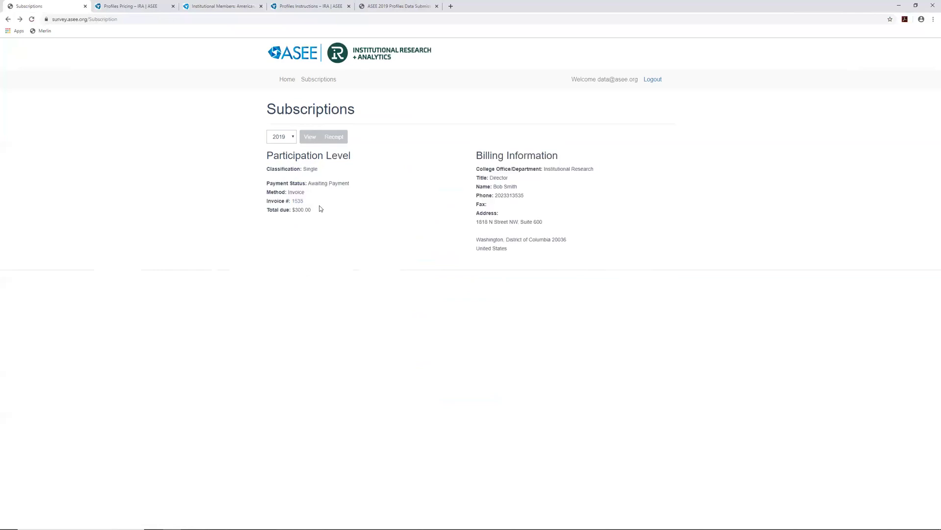
double_click(317, 209)
shift+click(289, 210)
drag(294, 210, 248, 211)
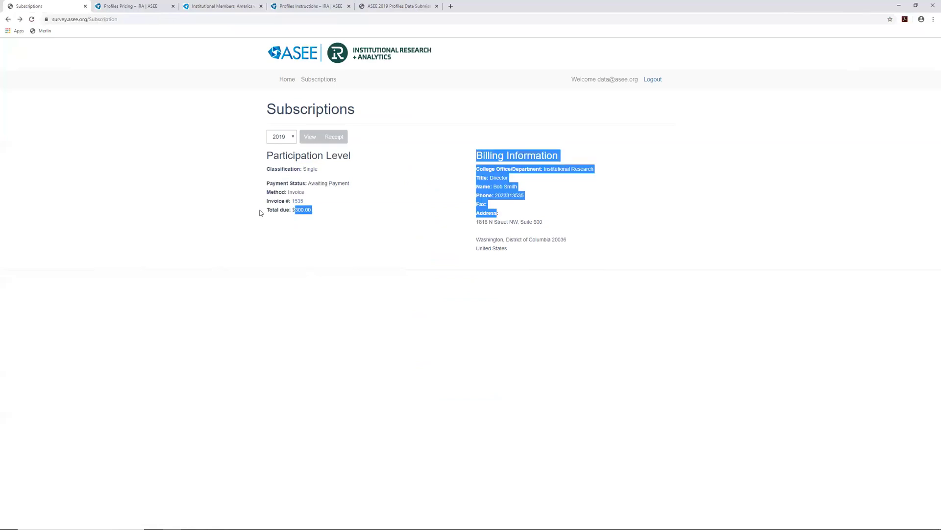
click(260, 212)
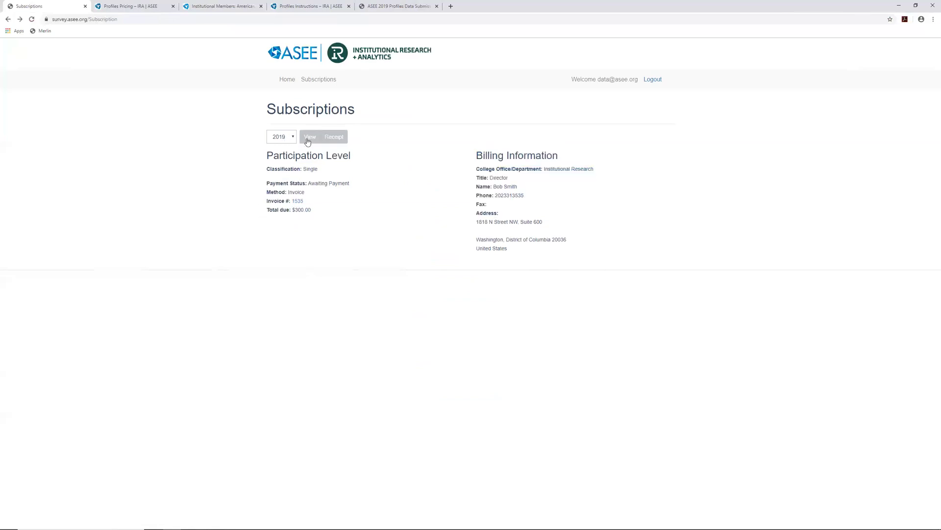
click(311, 140)
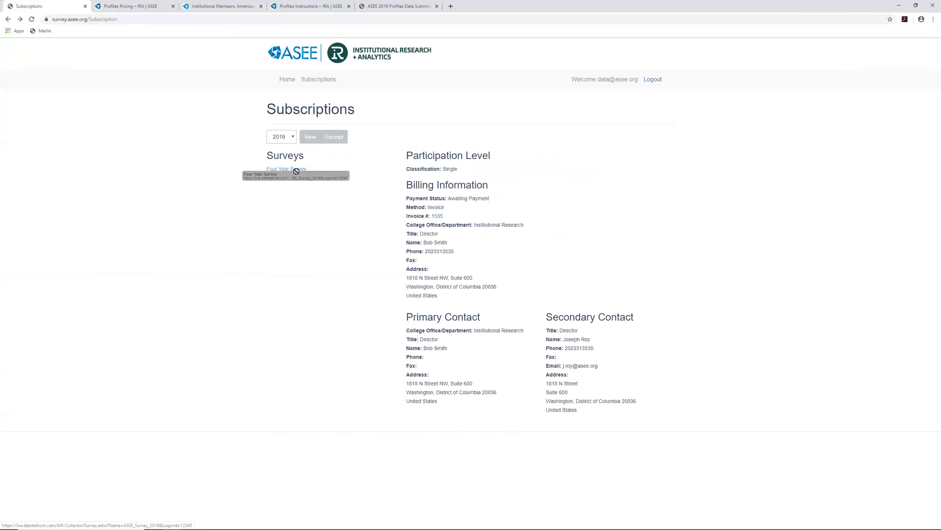
Restore the Four Year Survey at Student Expenses, then show PowerPoint's Payment Issues slide
click(294, 169)
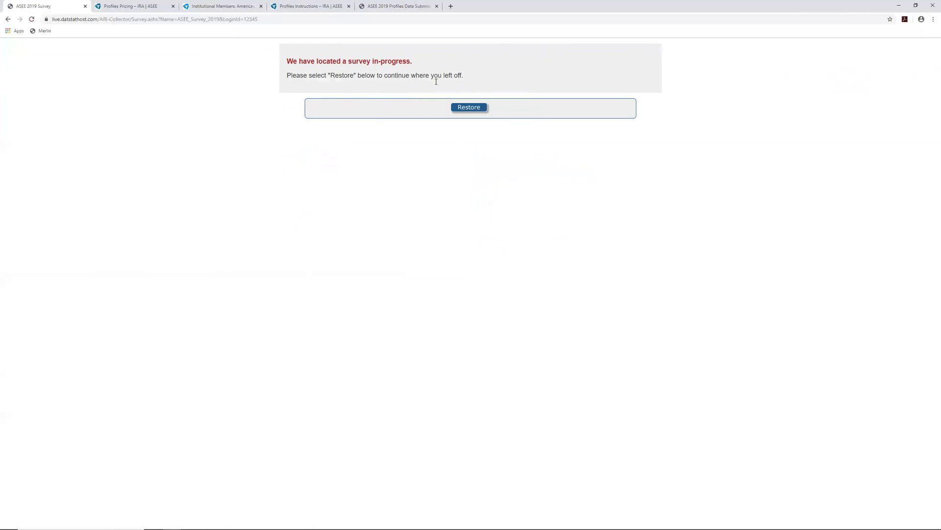
click(469, 108)
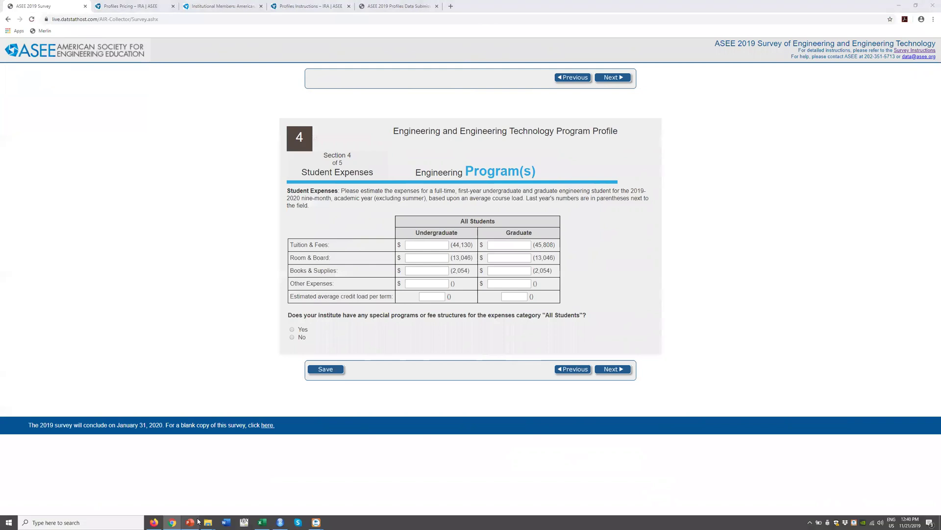
click(192, 522)
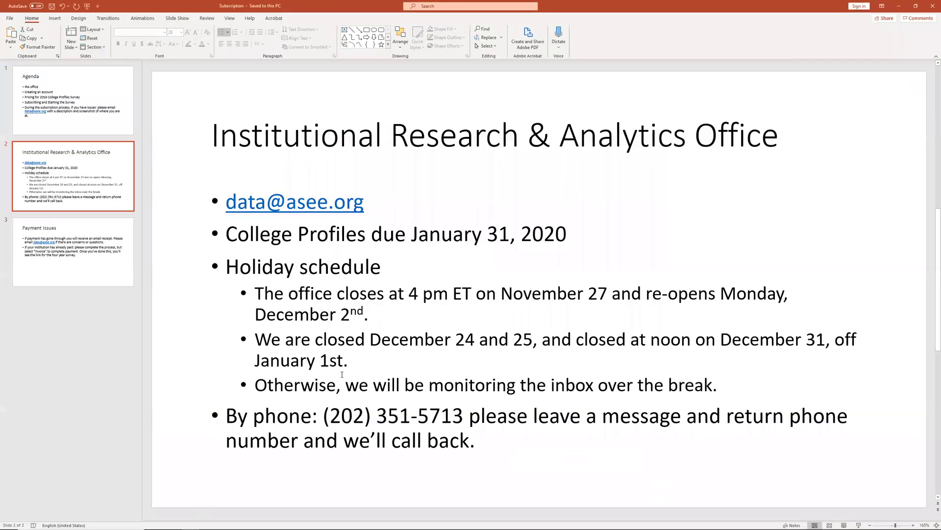
click(105, 258)
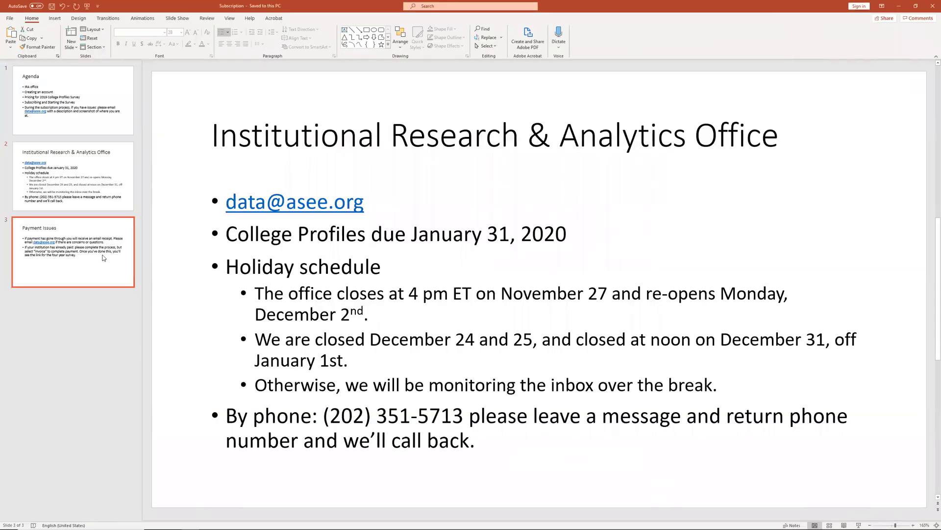
click(392, 283)
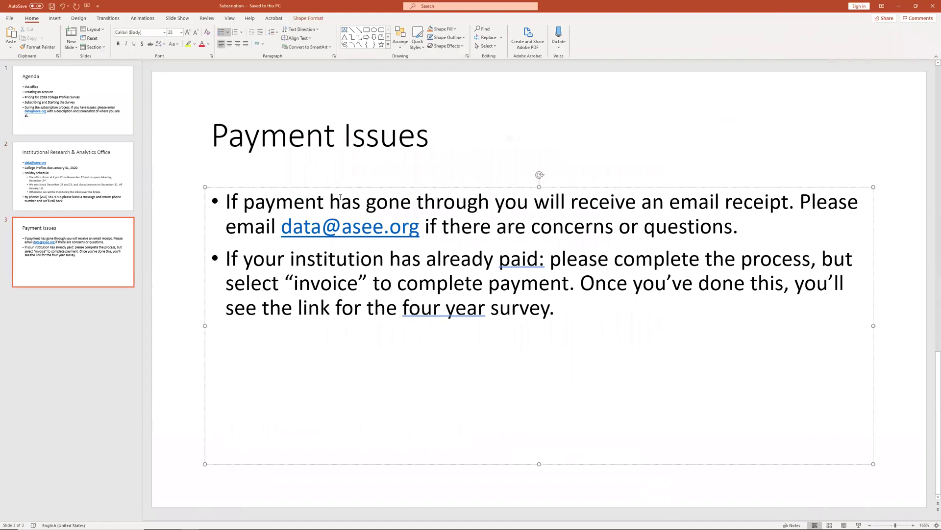